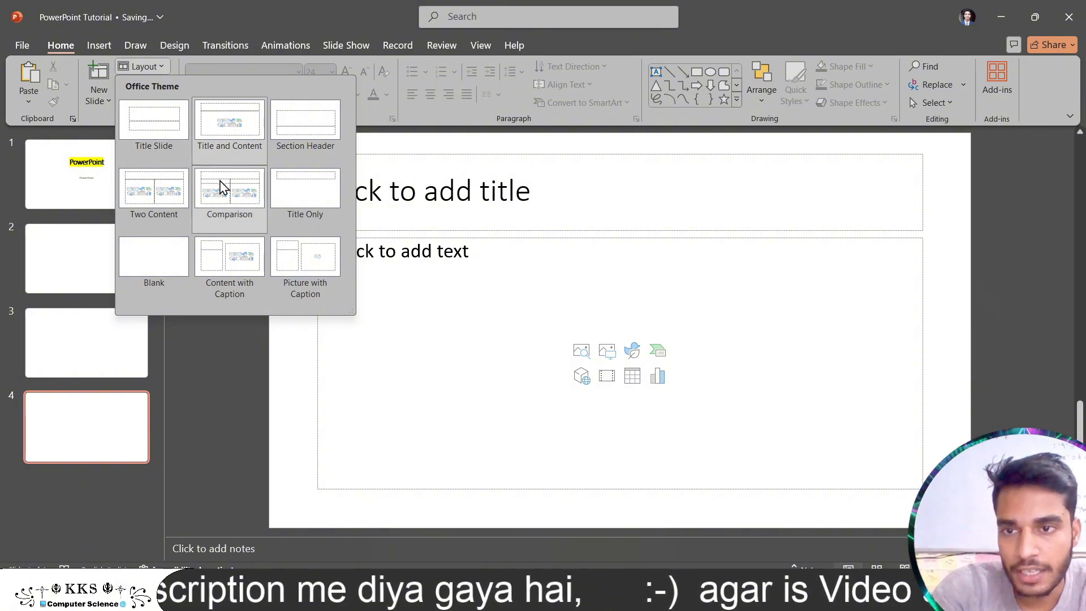
Try the Title Only, Comparison, Blank, and Title and Content layouts one after another on slide 4.
left_click(306, 193)
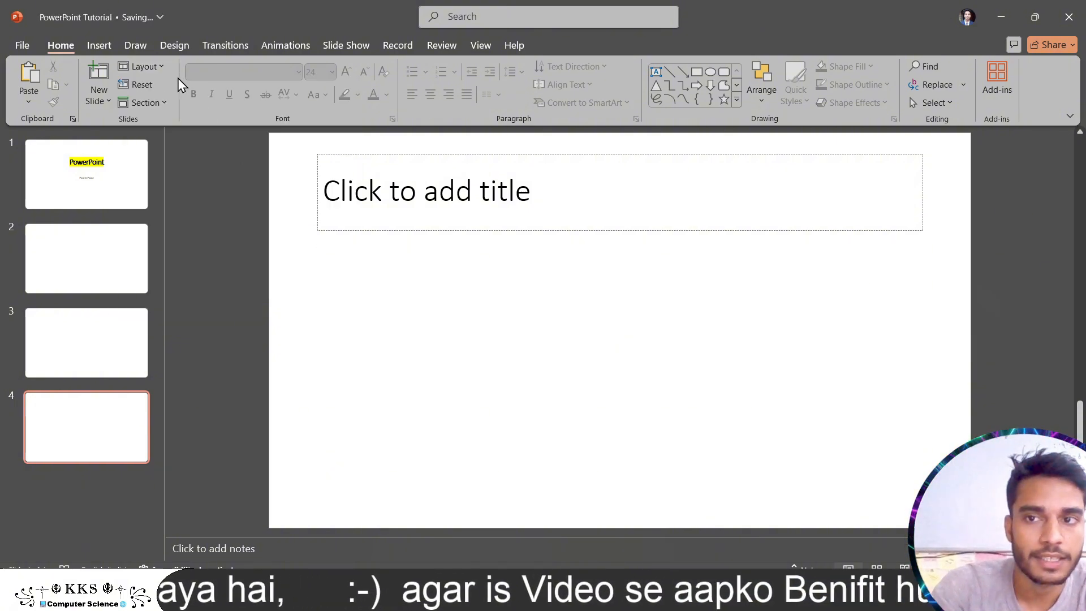
left_click(161, 69)
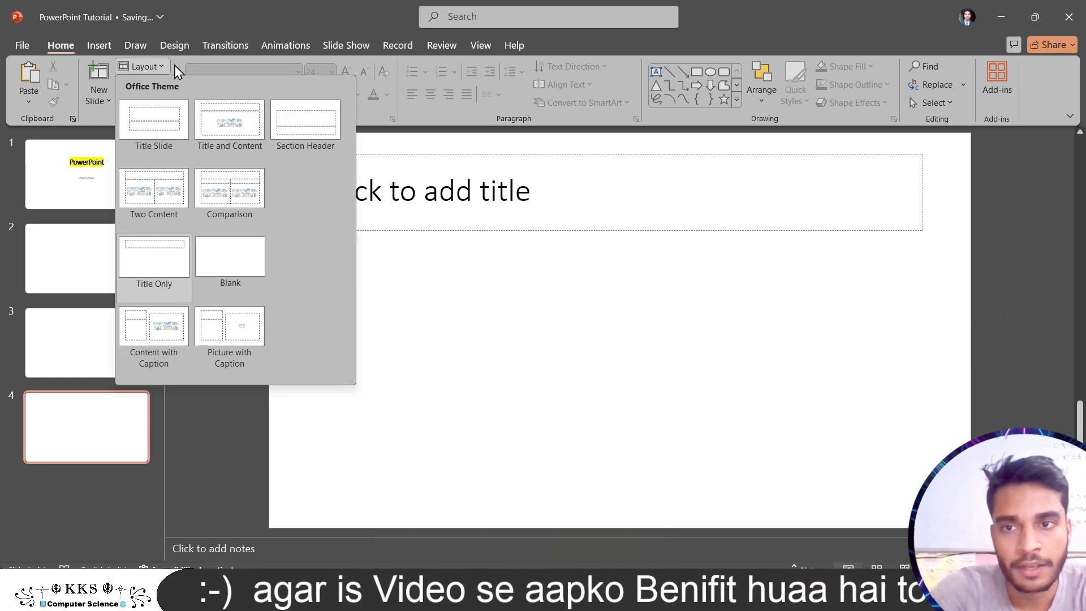
left_click(252, 201)
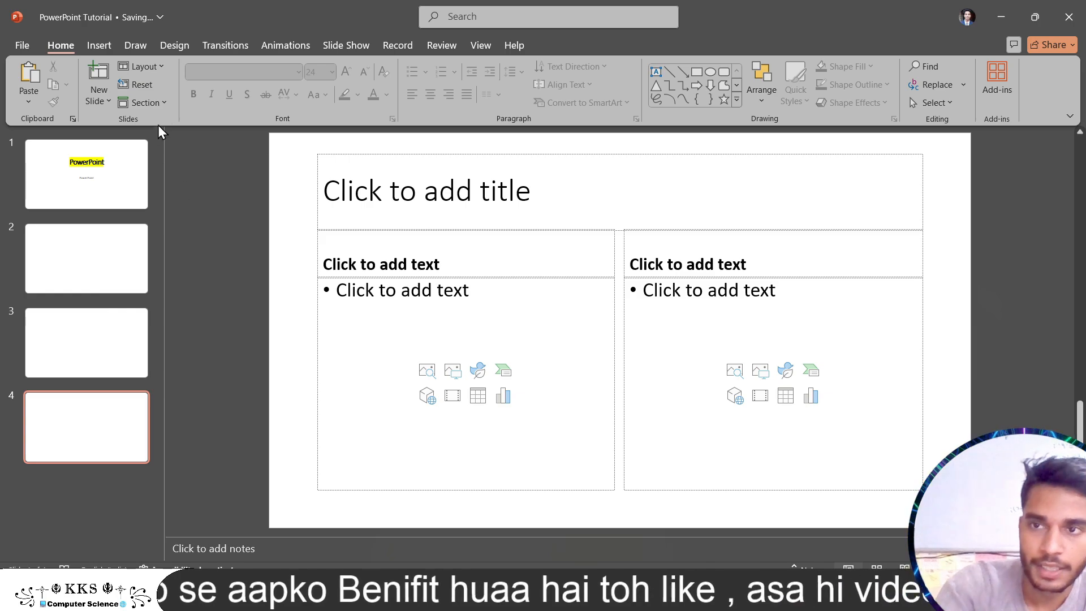
left_click(159, 64)
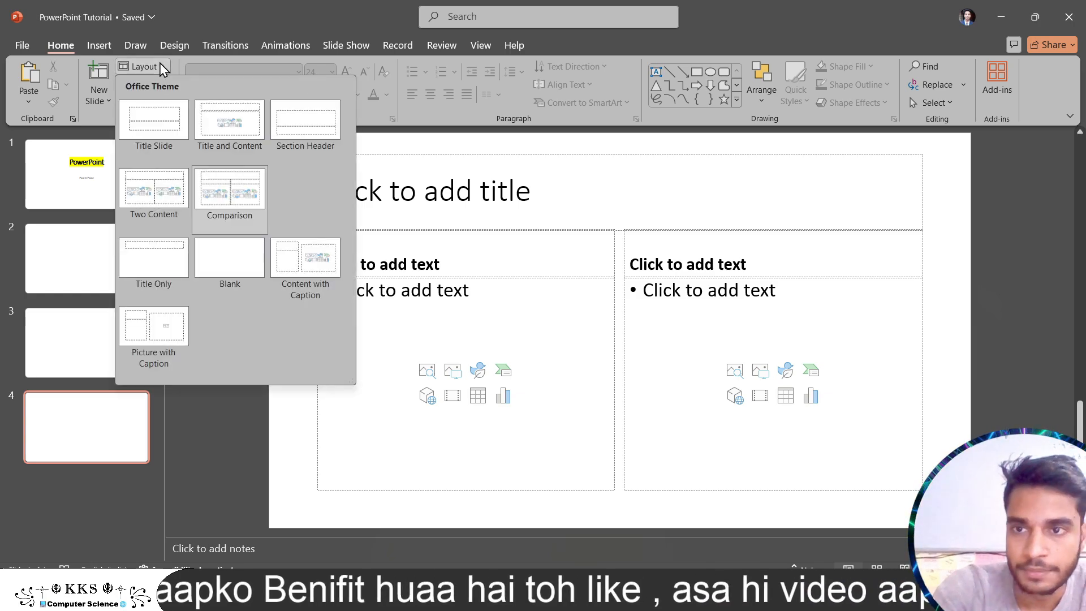
left_click(235, 264)
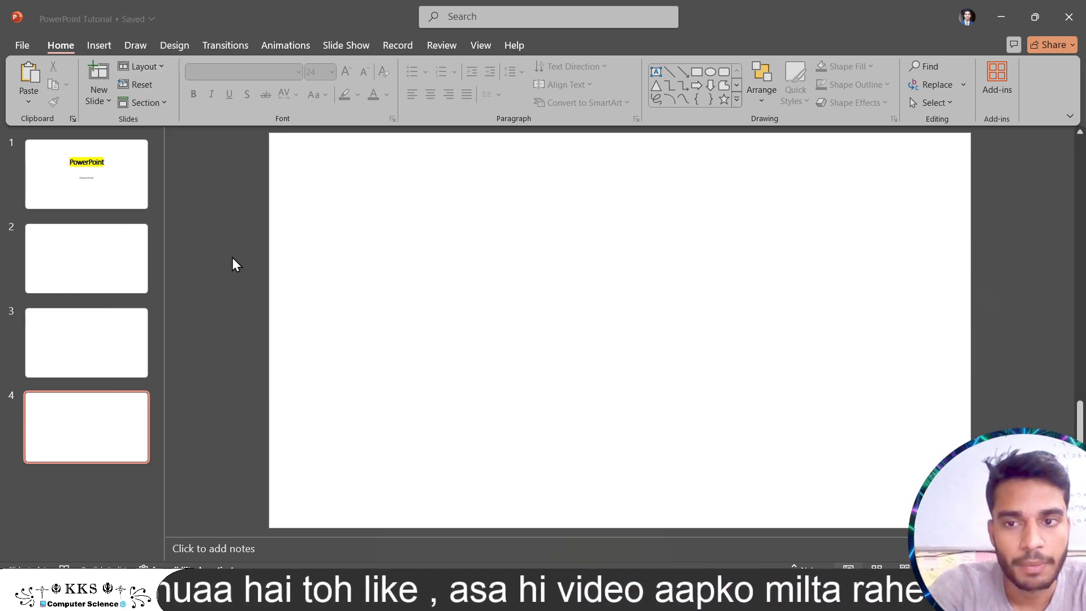
left_click(154, 72)
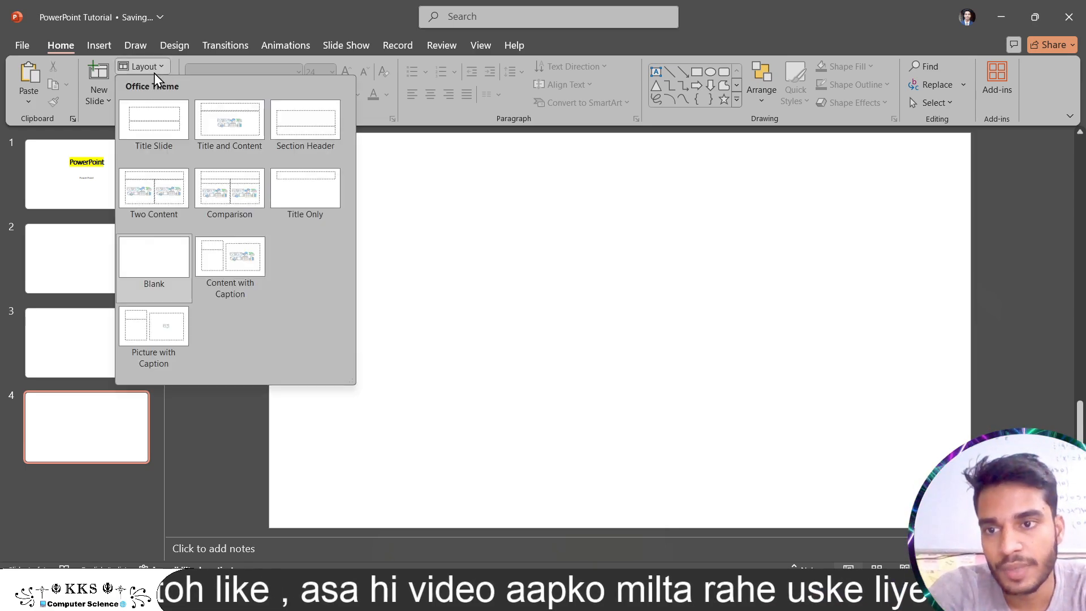
left_click(232, 126)
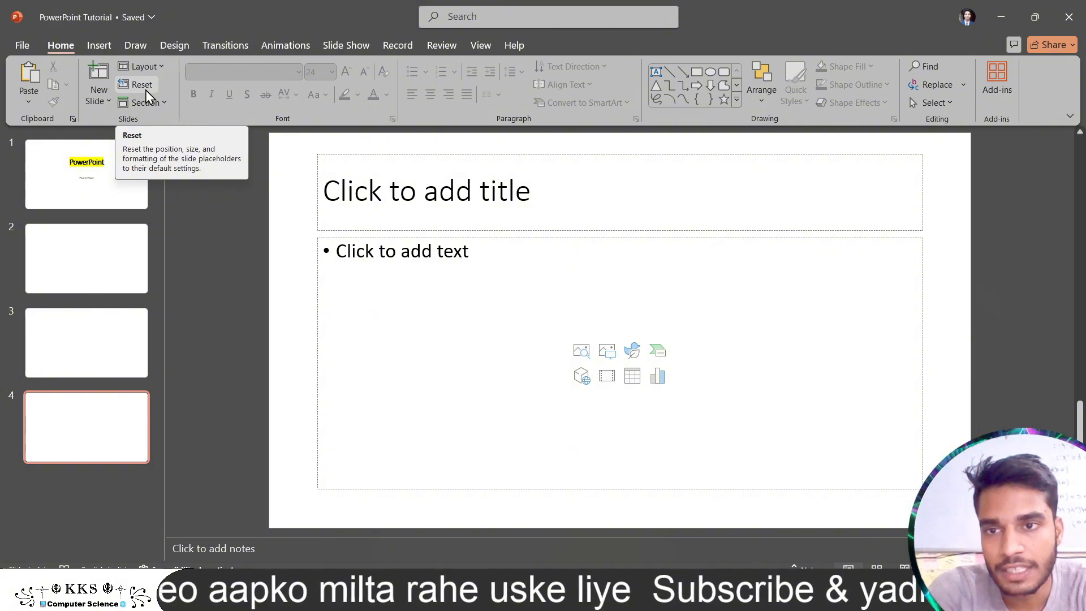
Apply the Comparison layout to slide 4.
left_click(161, 66)
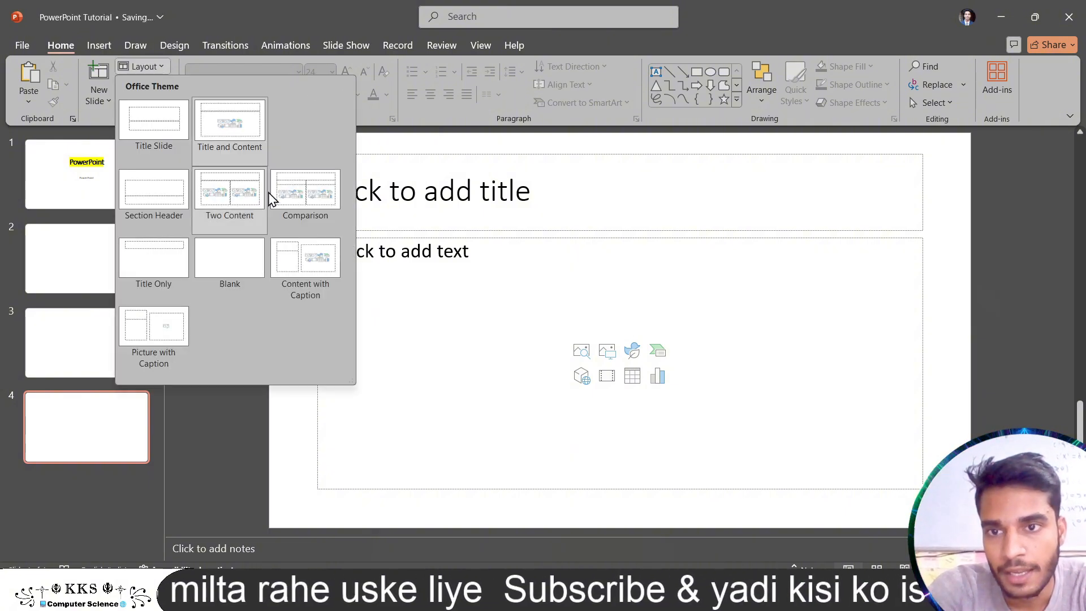
left_click(306, 193)
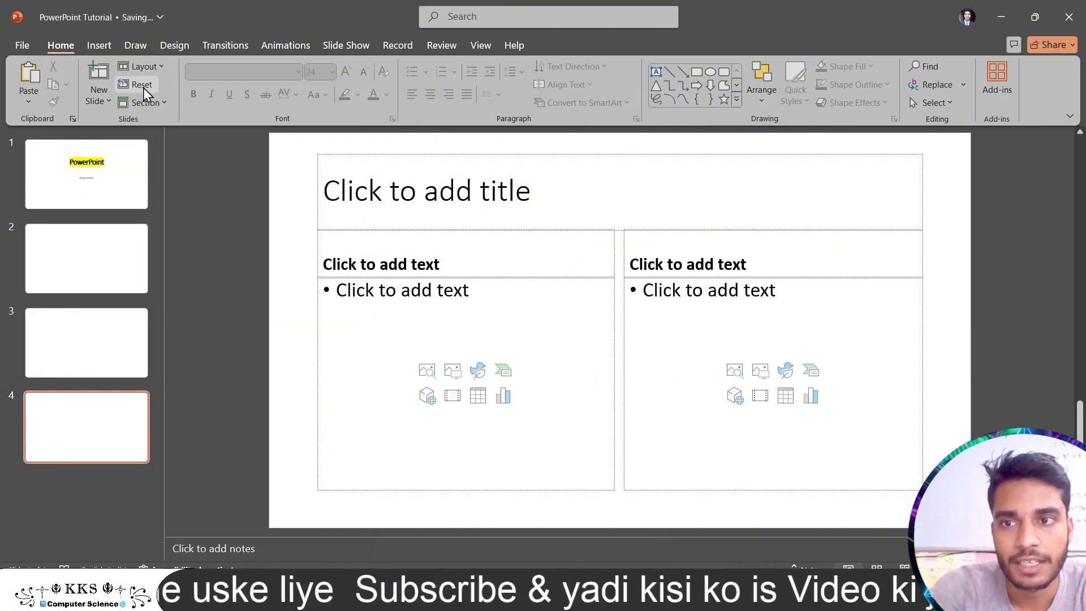
Try resetting slide 1's placeholders to their default formatting and undo the reset.
left_click(113, 169)
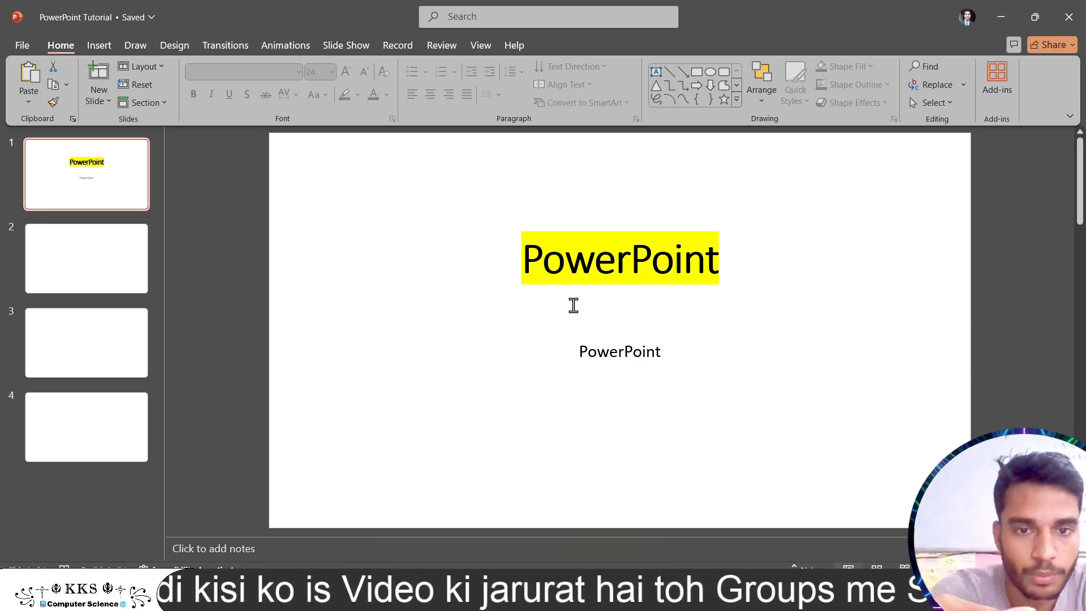
left_click(139, 85)
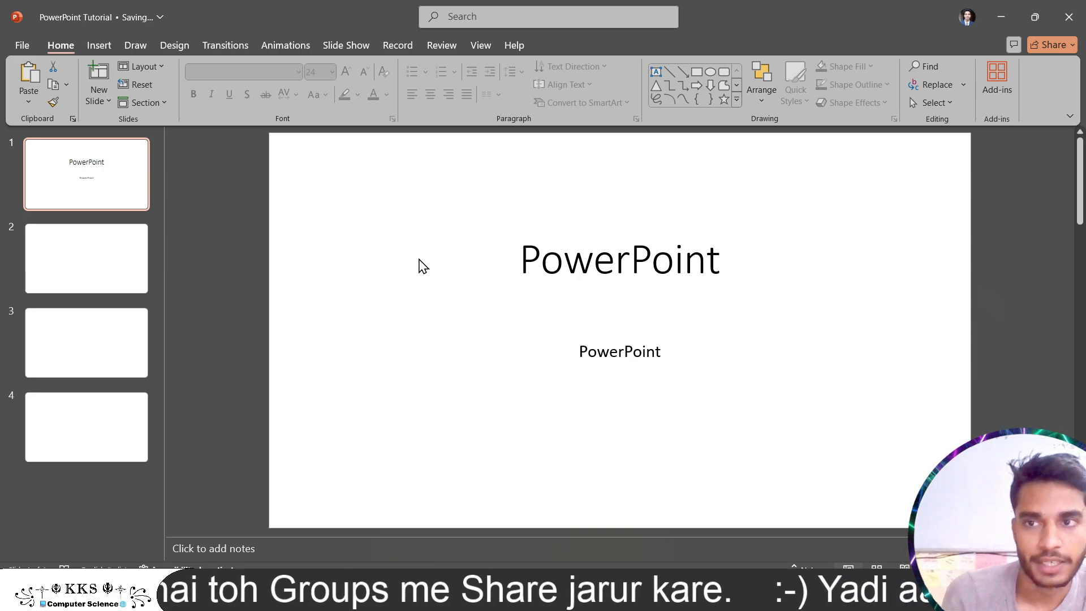
key("ctrl+z")
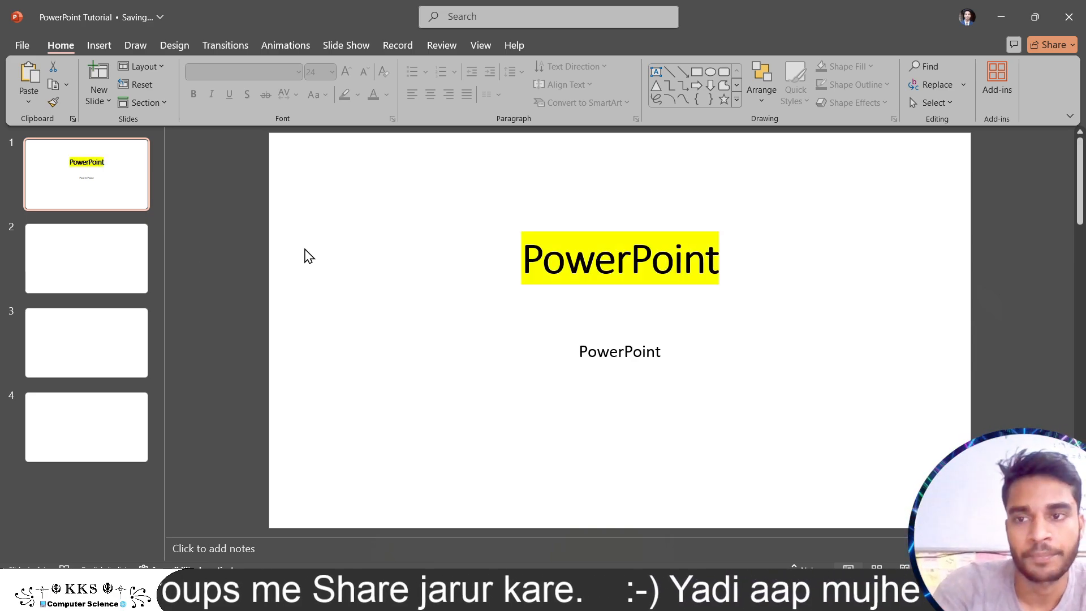
Fill slide 2 with the title "uhwuhgwrg" and the bulleted body text "W;lhwhigh".
left_click(121, 256)
left_click(367, 198)
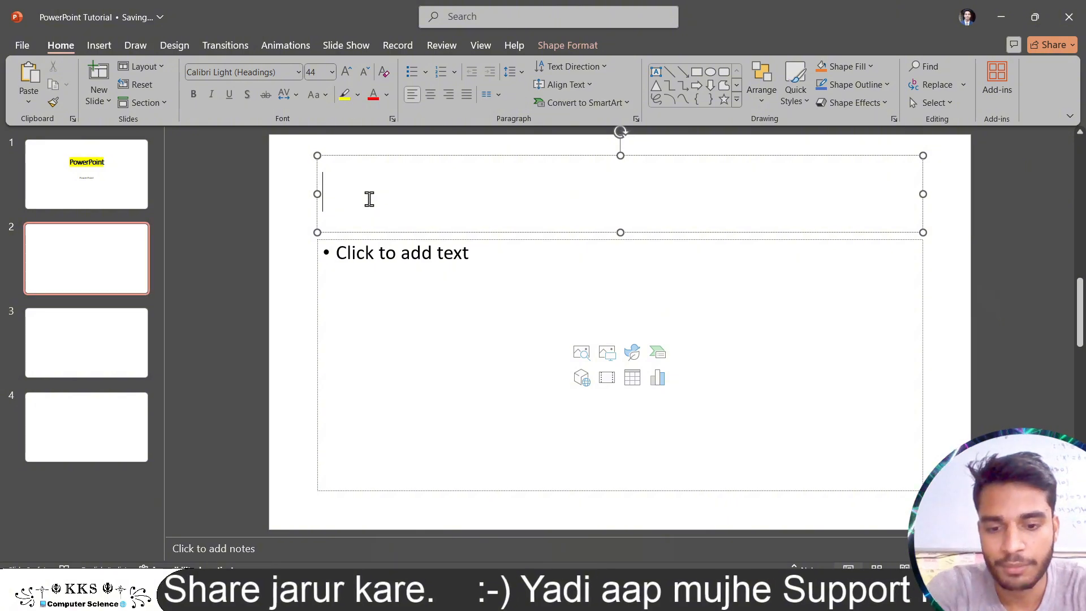
type("uhwuhgwrg")
left_click(432, 323)
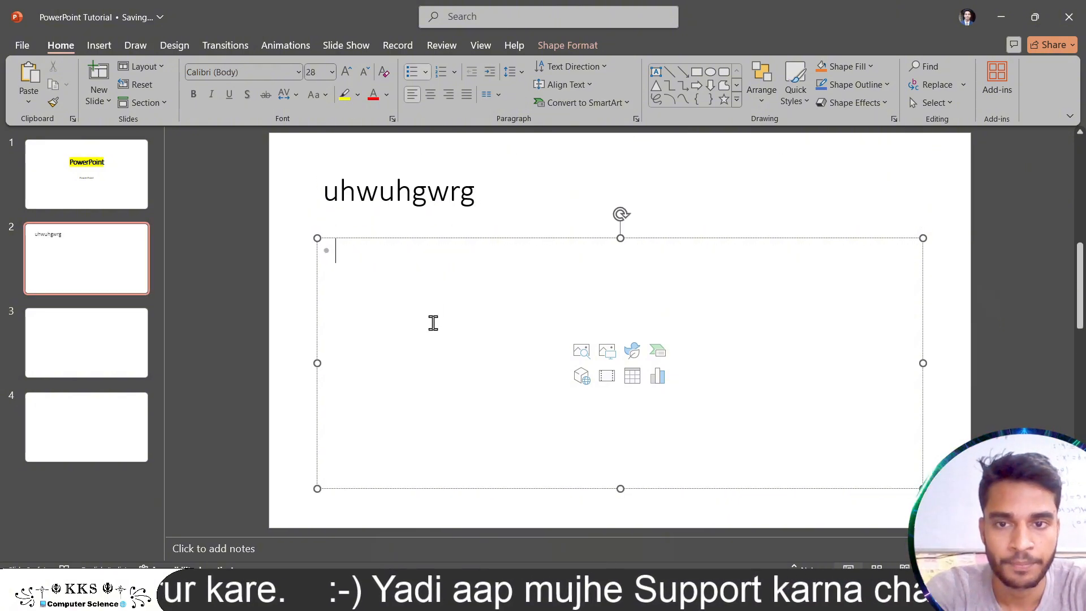
type("W;lhwhigh")
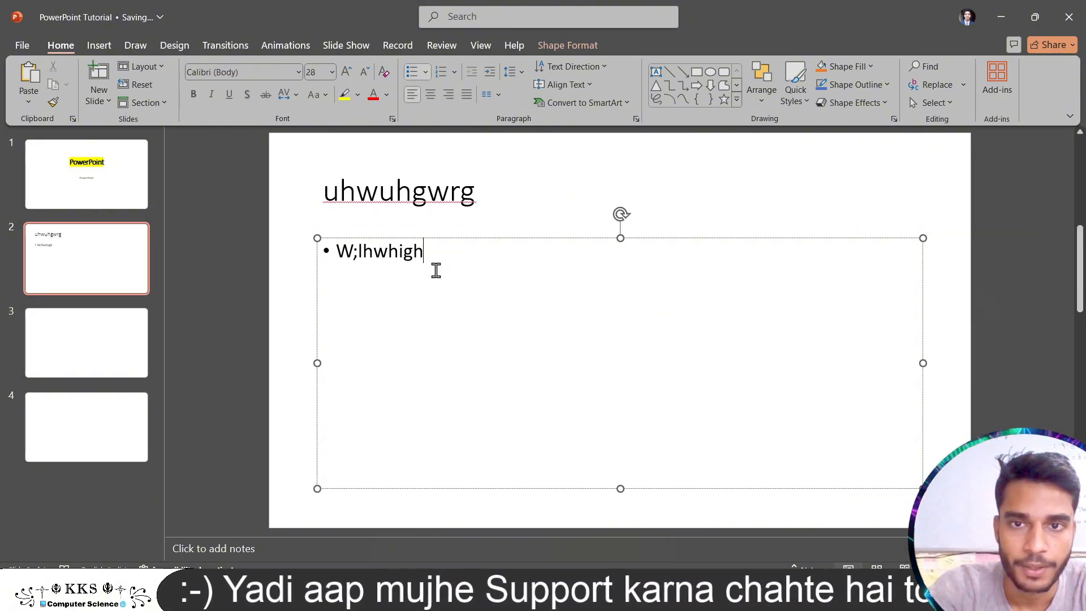
Highlight slide 2's title in yellow and reset the slide to its default formatting.
left_click(461, 198)
left_click(476, 239)
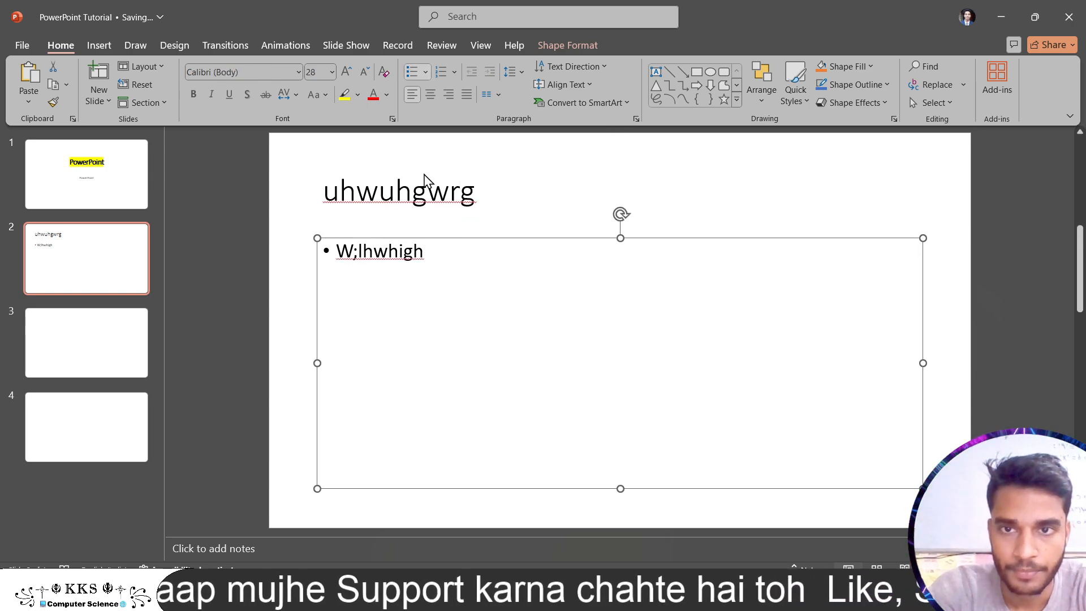
left_click(436, 182)
left_click(445, 151)
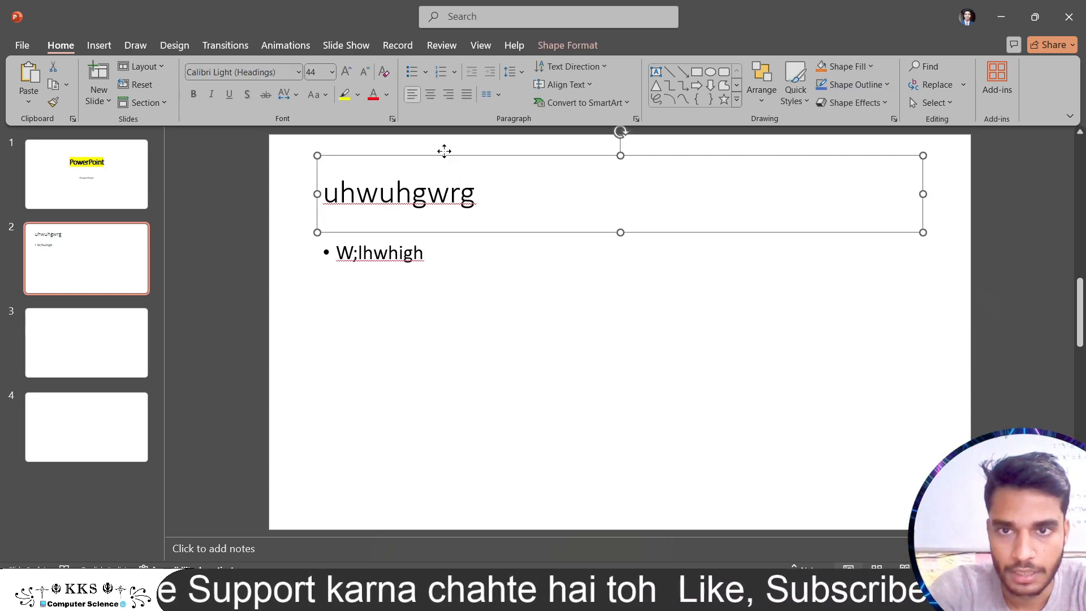
left_click(344, 95)
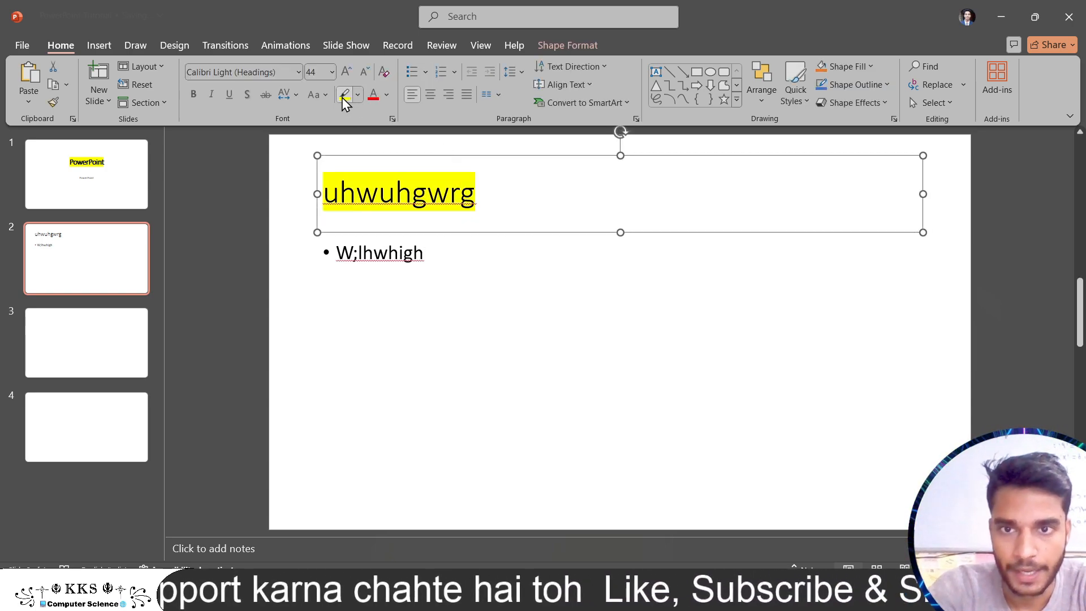
left_click(310, 202)
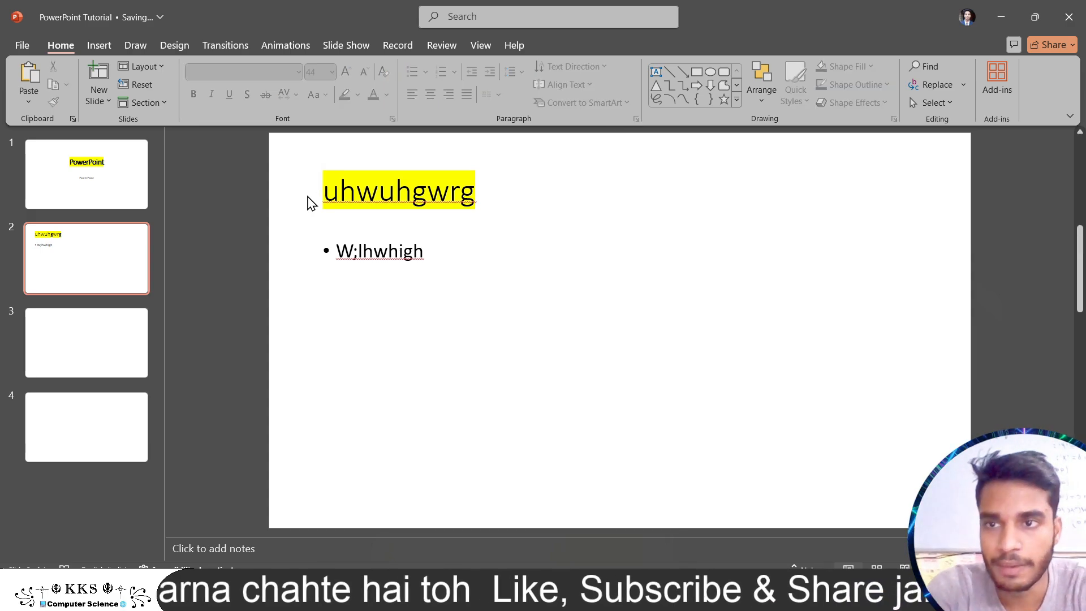
left_click(140, 90)
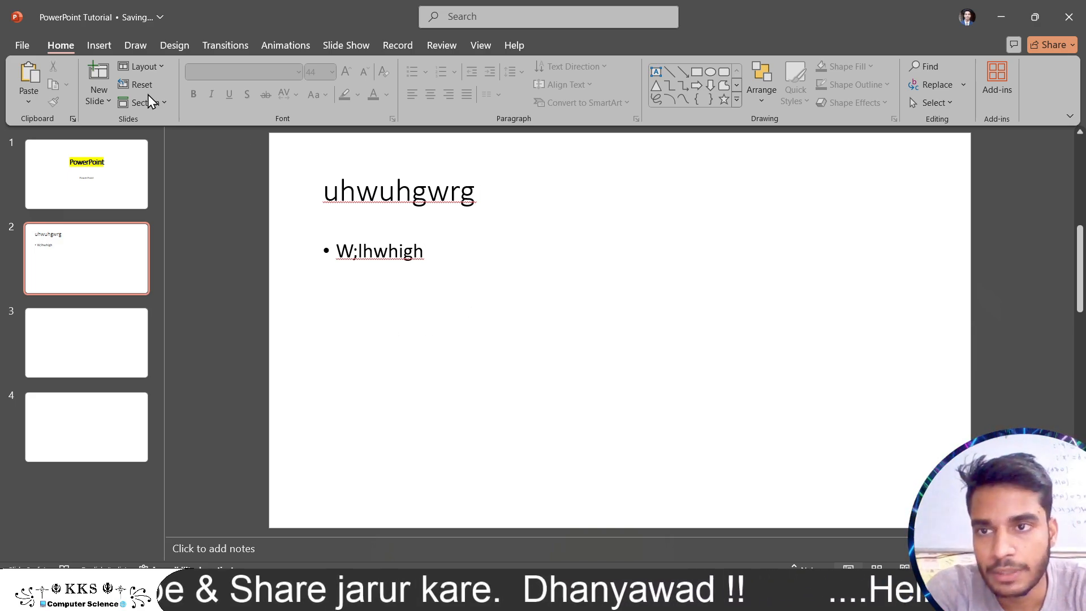
Add a section starting at slide 2 and try to name it "kk", dismissing the Easy linking tip.
left_click(162, 106)
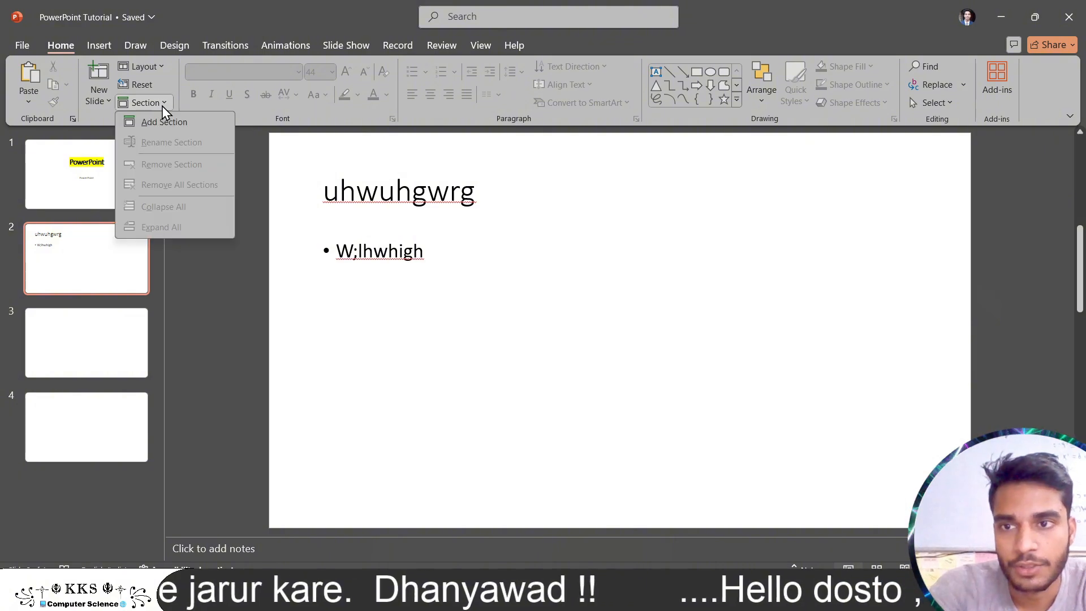
left_click(171, 117)
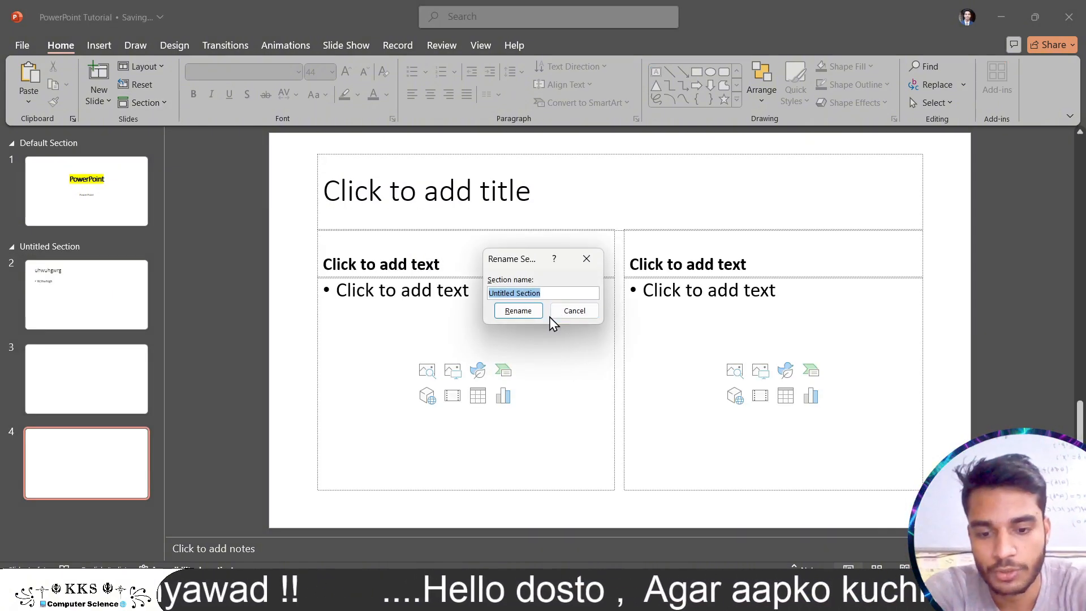
type("kk")
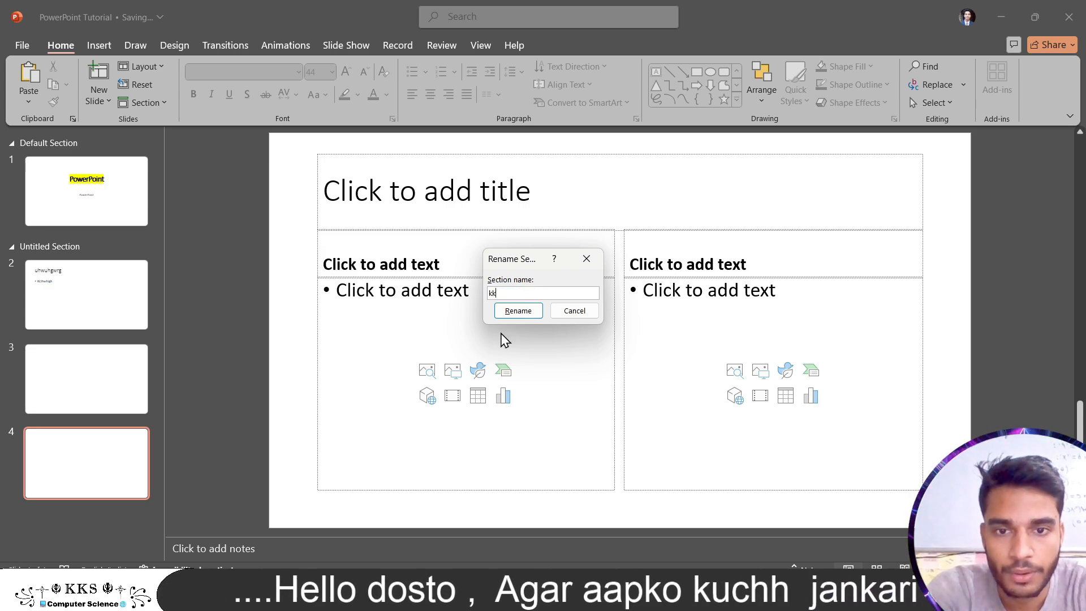
left_click(534, 310)
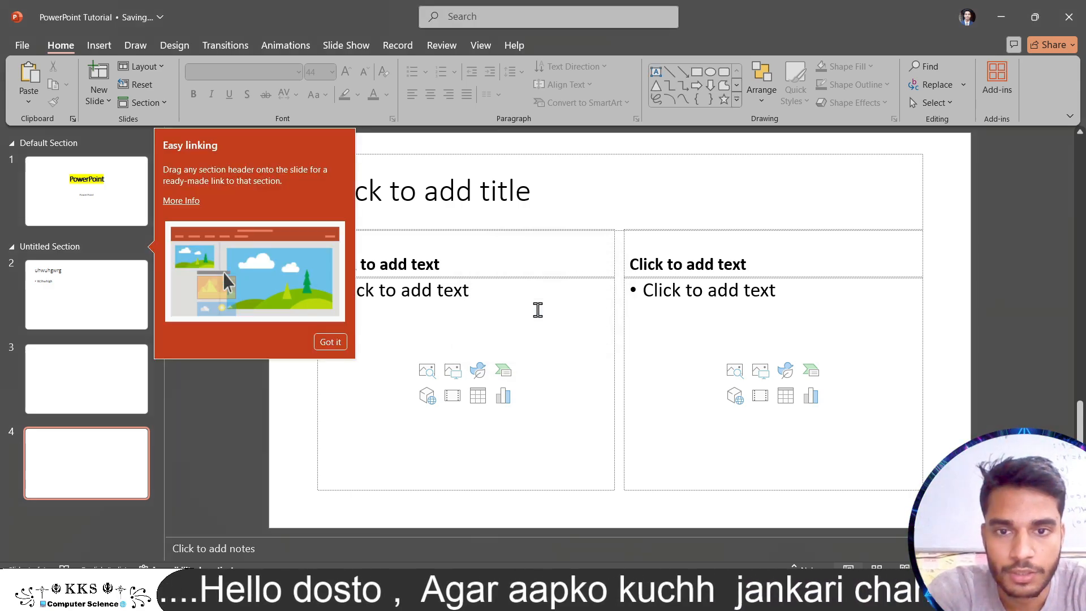
left_click(339, 343)
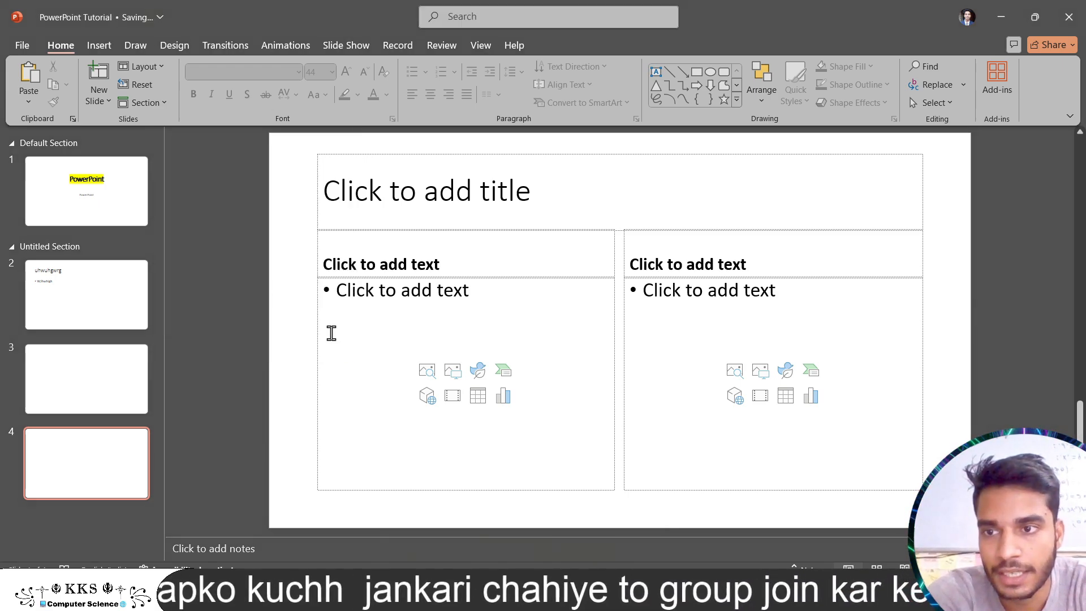
Select the new section's slides, return to slide 1 and undo the added section.
left_click(63, 249)
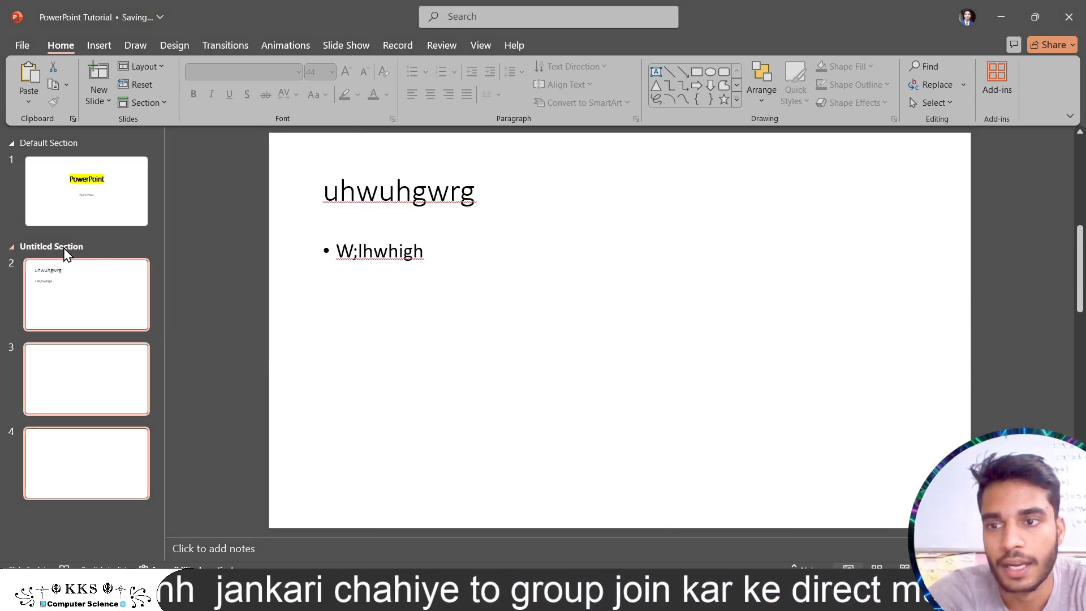
left_click(90, 200)
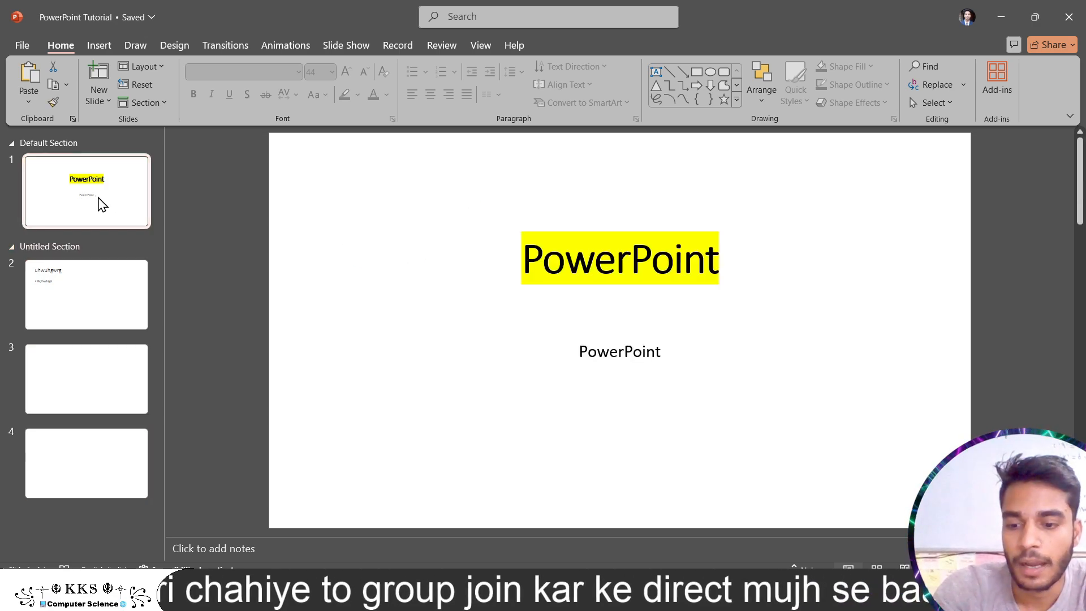
key("ctrl+z")
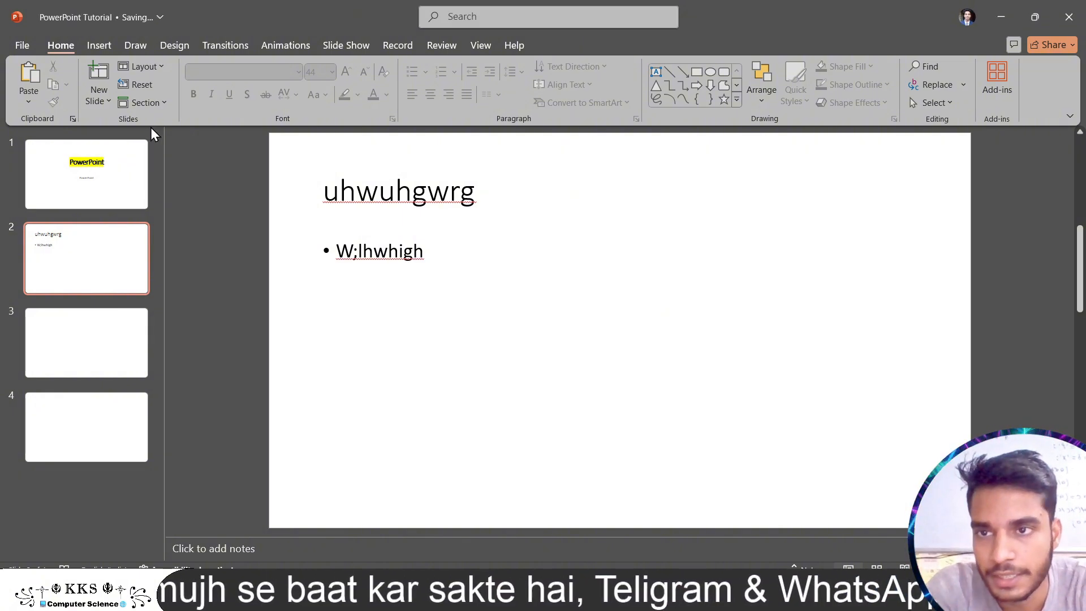
Add a section starting at slide 1 and keep the name Untitled Section.
left_click(161, 103)
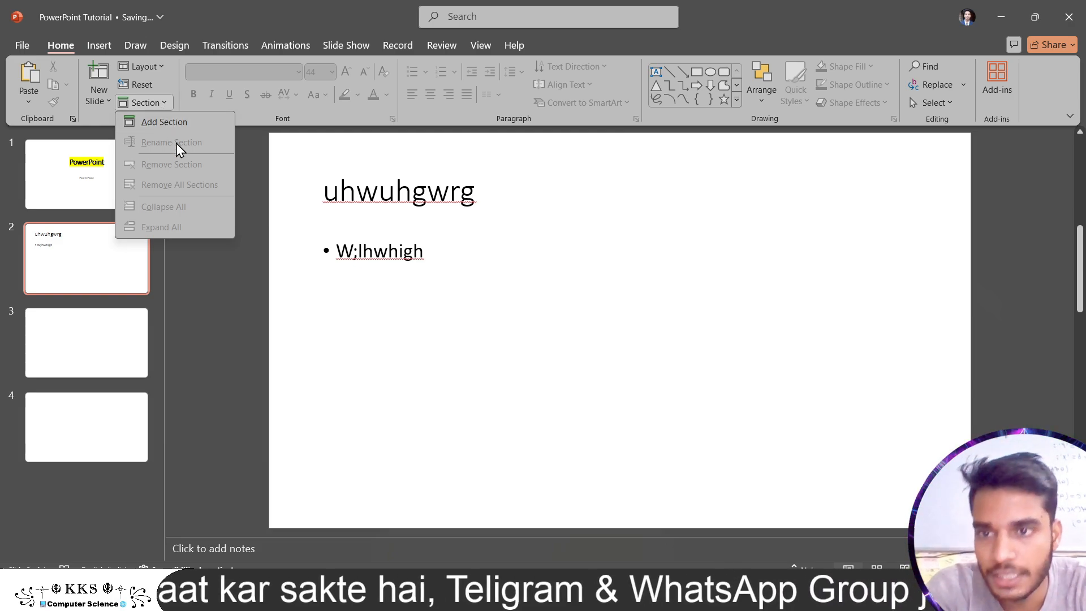
left_click(84, 178)
left_click(90, 201)
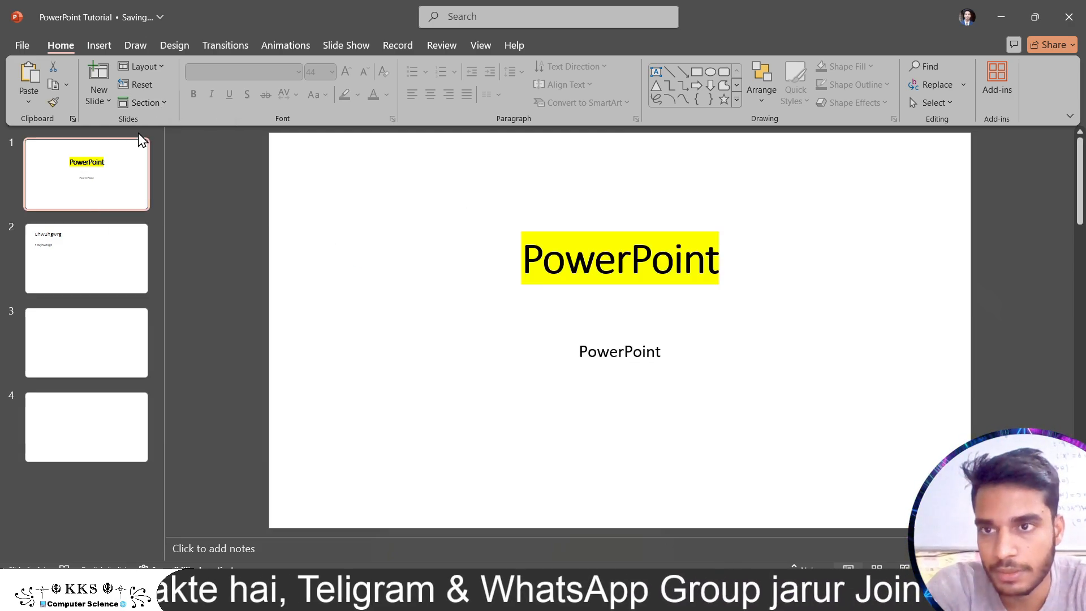
left_click(153, 103)
left_click(152, 128)
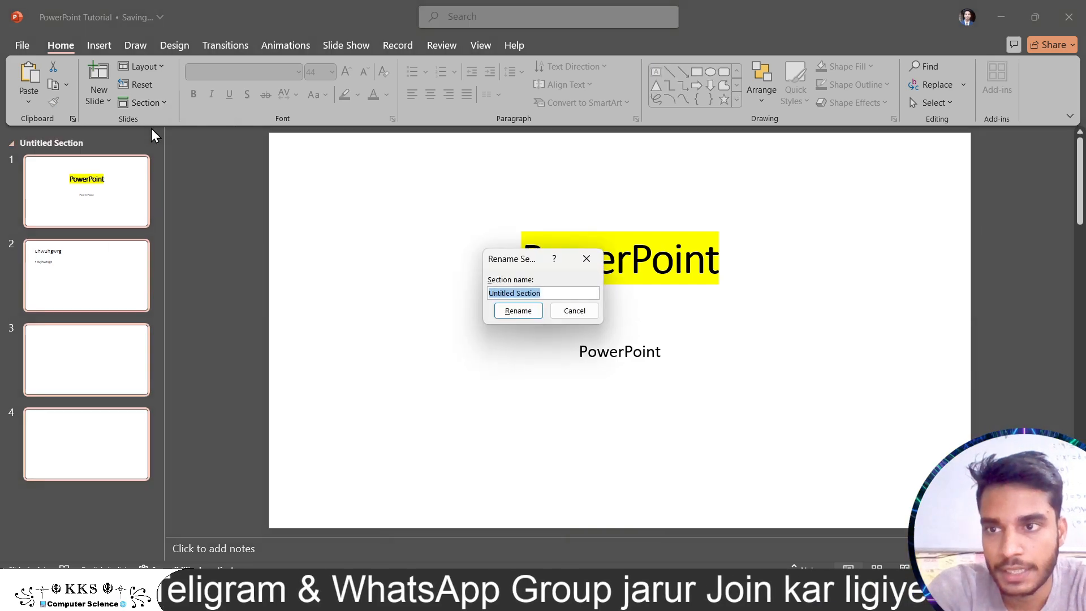
left_click(151, 105)
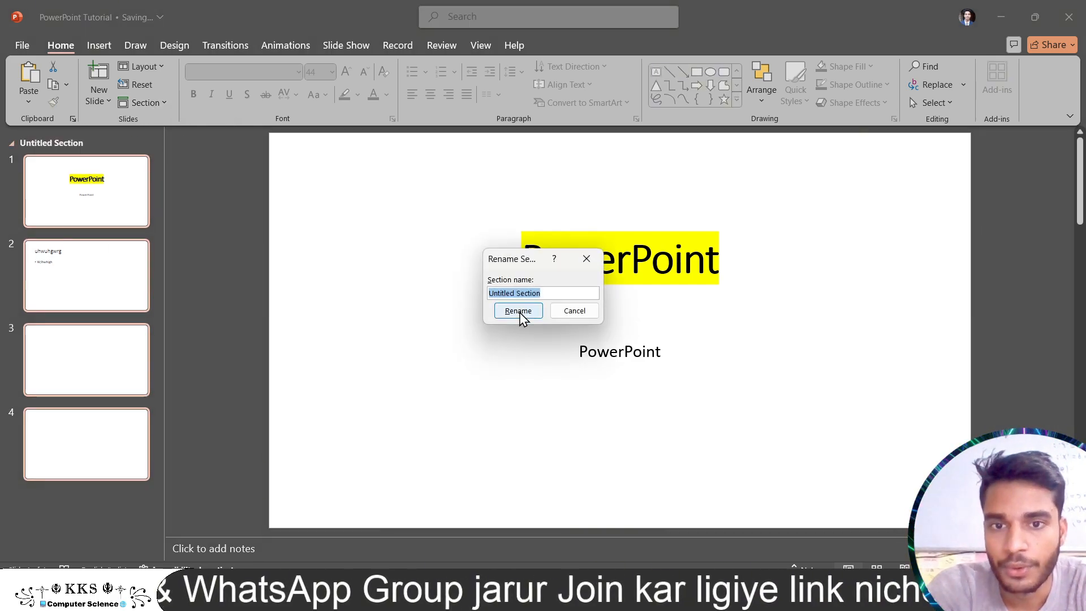
left_click(518, 311)
Remove the section while keeping its slides, and select slide 2.
left_click(160, 101)
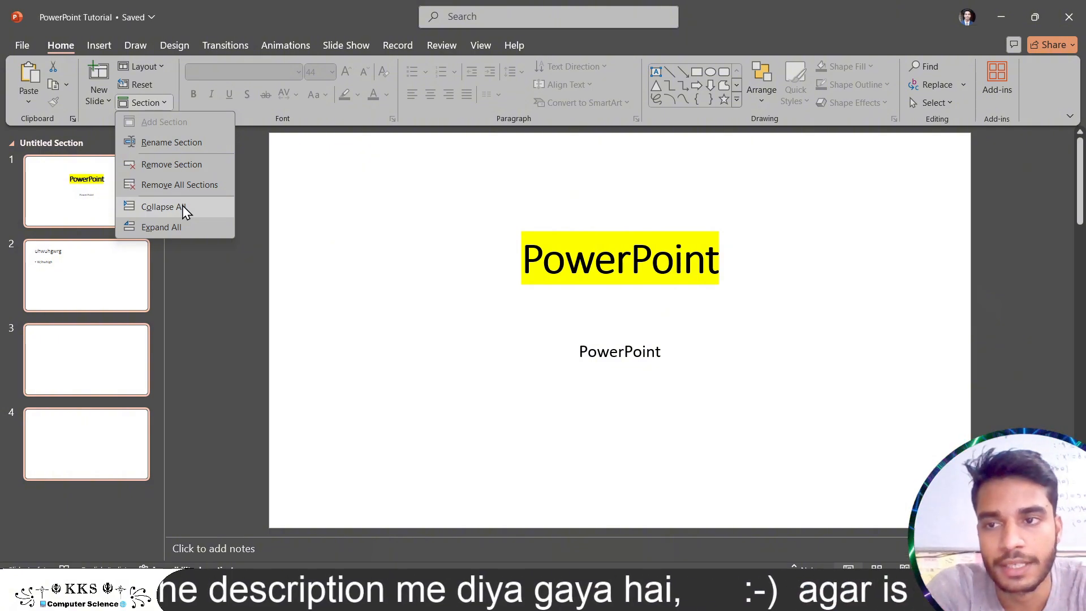
left_click(189, 164)
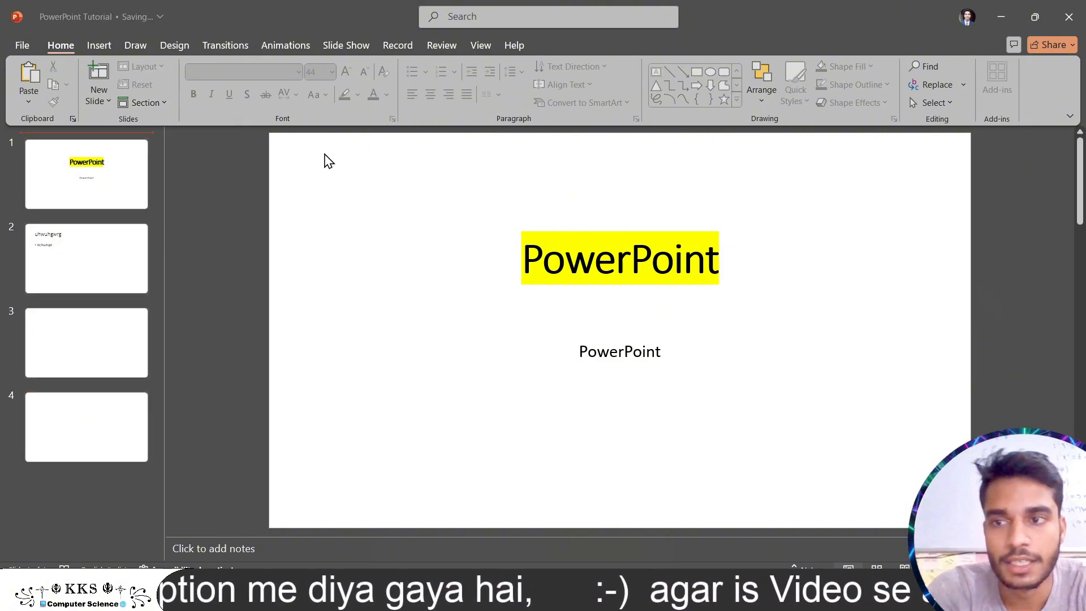
left_click(114, 253)
left_click(100, 170)
left_click(106, 262)
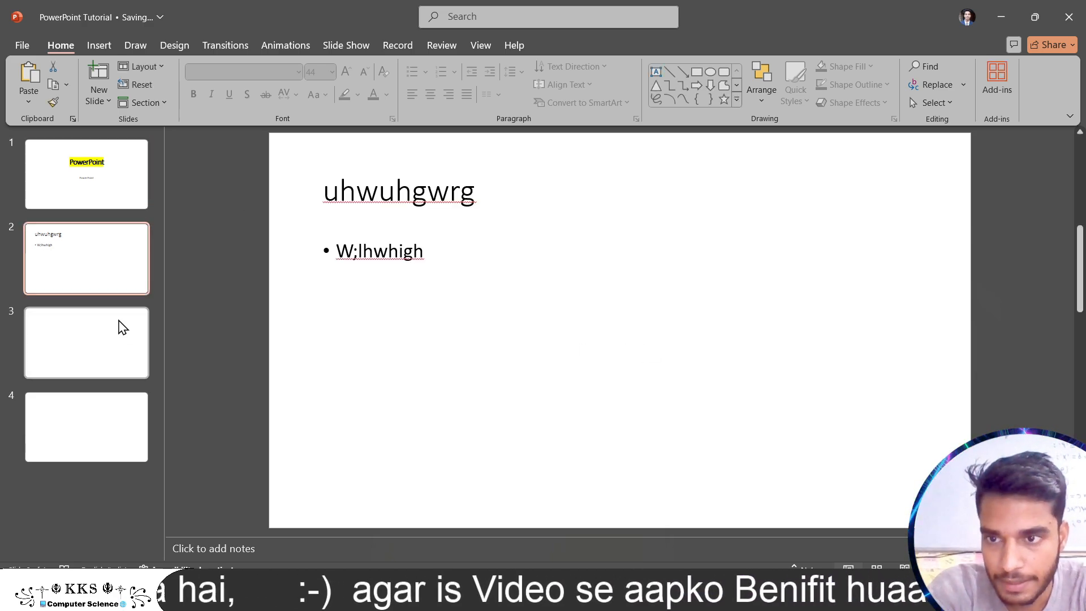
Apply the Title and Content layout to slide 3 and enter "Font" as its title.
left_click(117, 330)
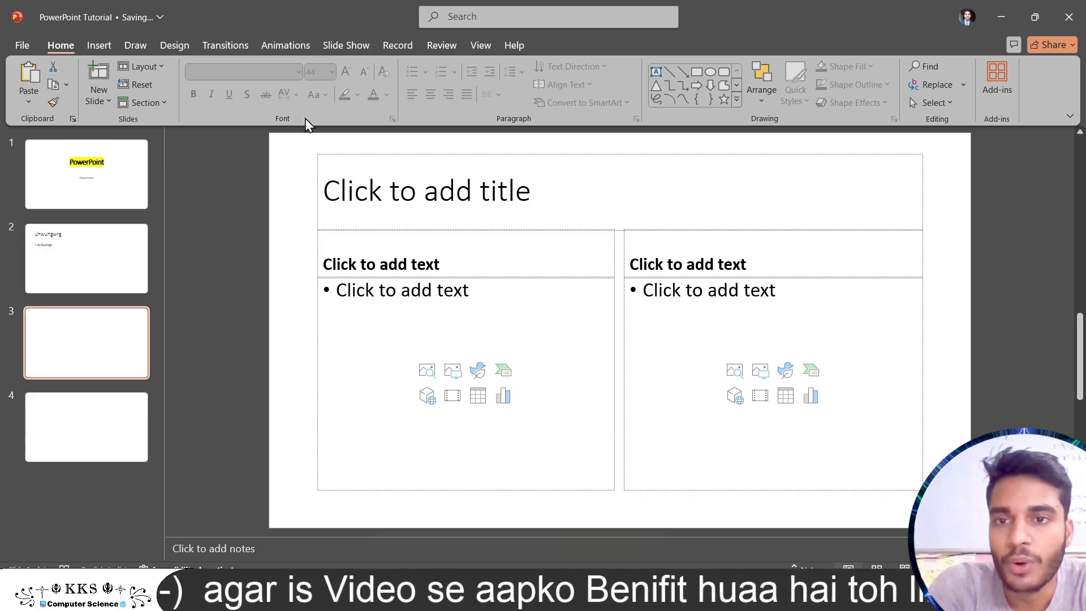
left_click(144, 66)
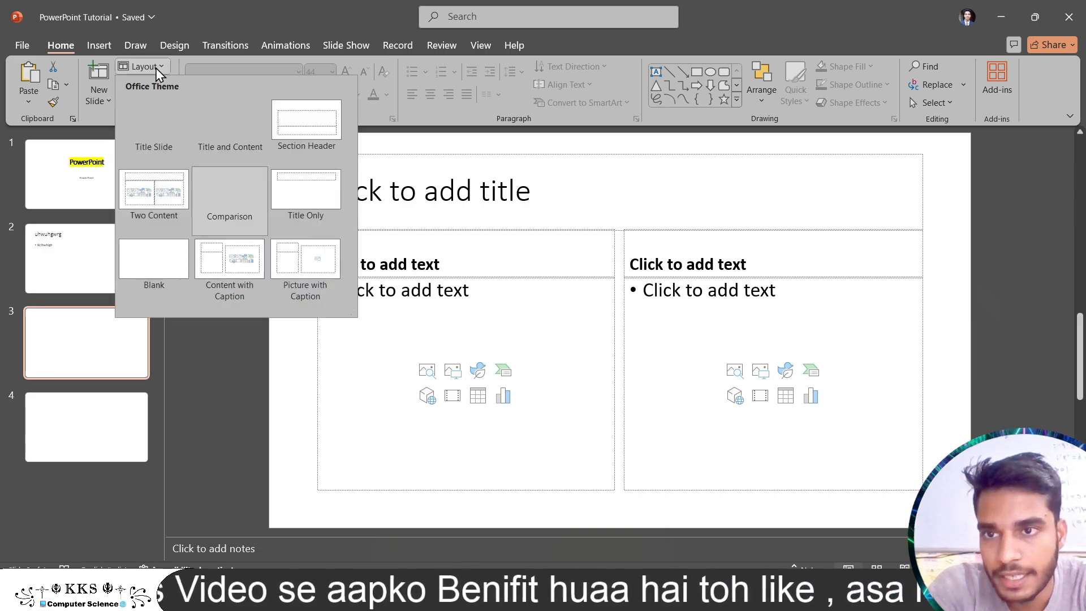
left_click(212, 121)
left_click(438, 193)
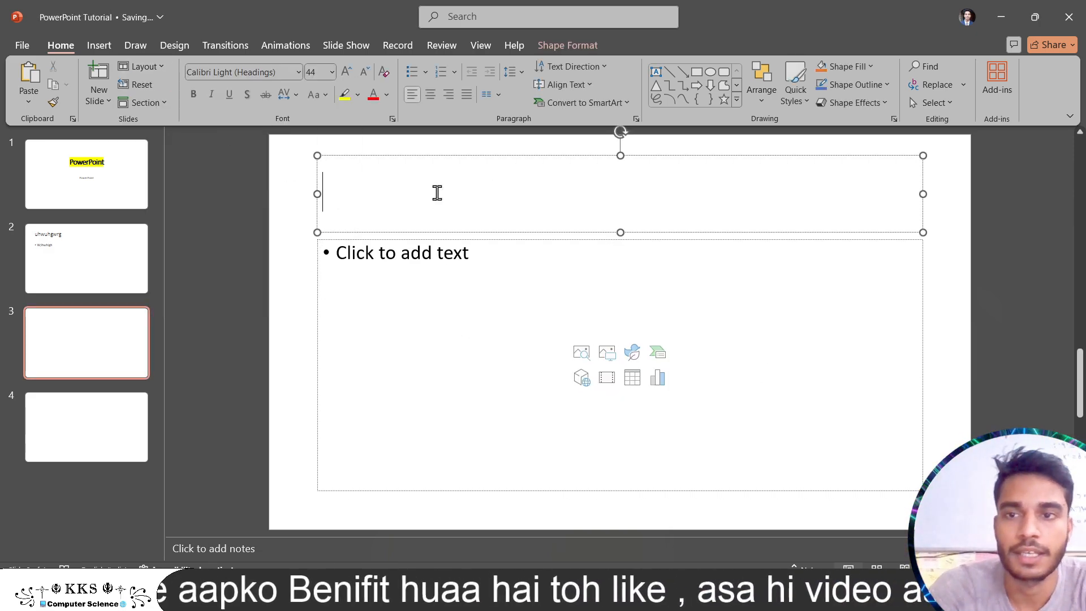
type("F")
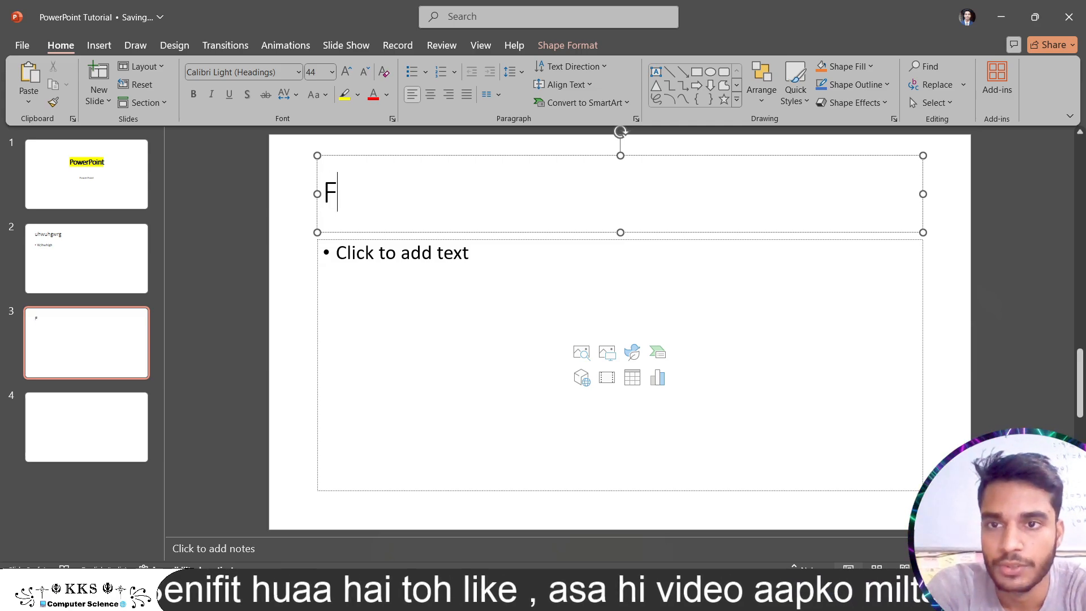
type("ont")
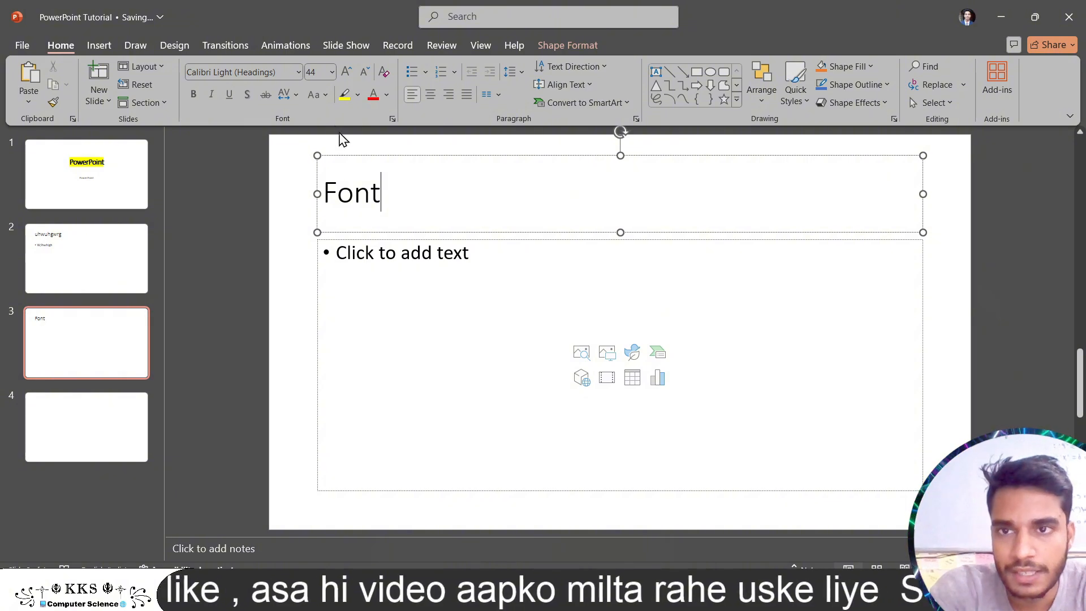
Narrow slide 3's title box around the word "Font" and place it in the slide's upper-right area.
left_click(298, 79)
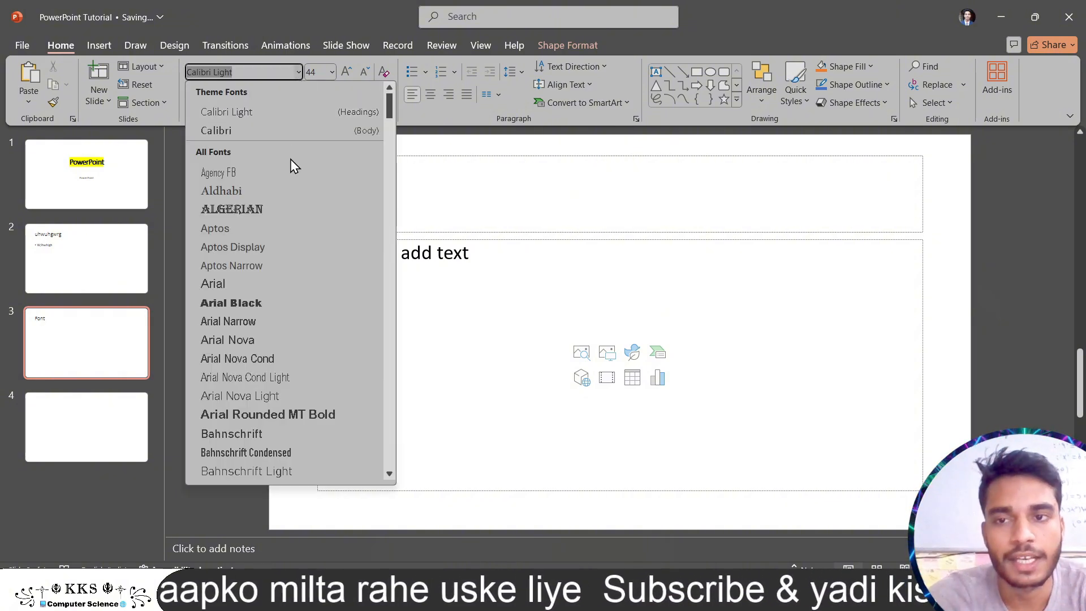
left_click(527, 245)
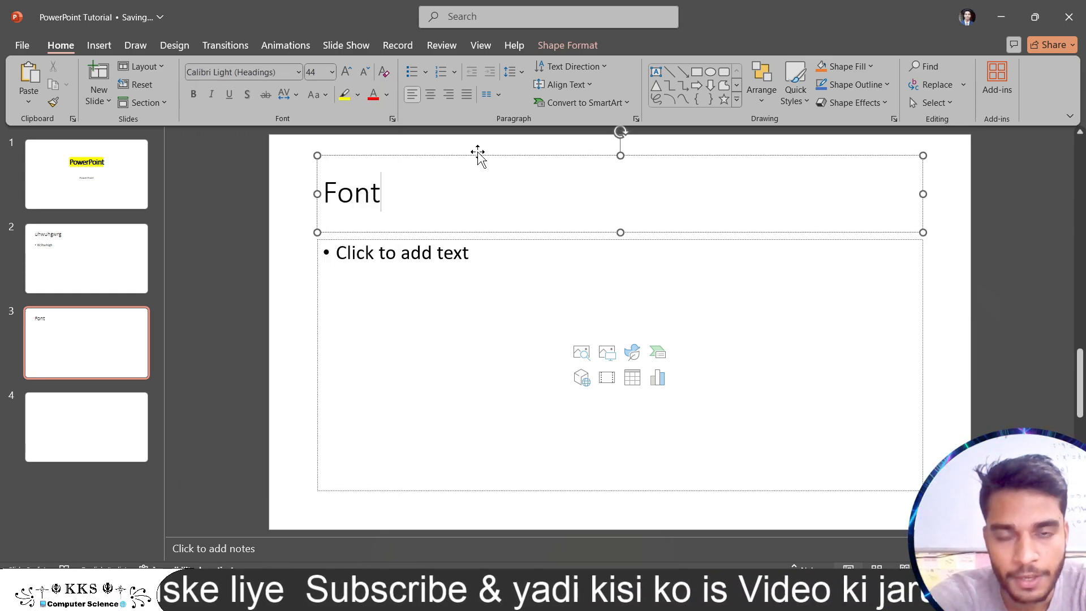
left_click(371, 334)
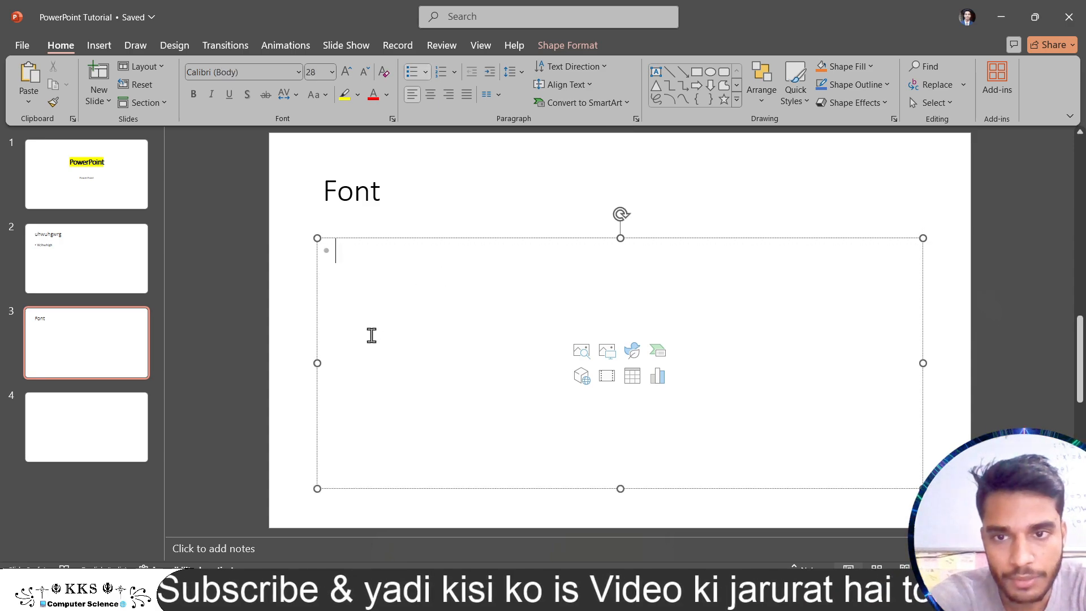
left_click(379, 190)
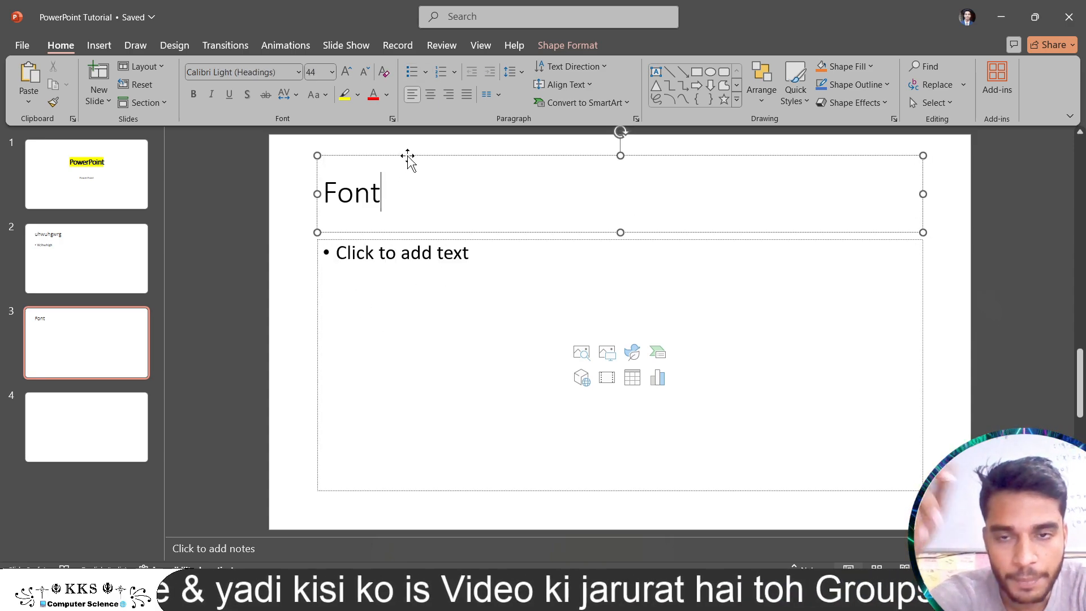
left_click_drag(408, 156, 660, 245)
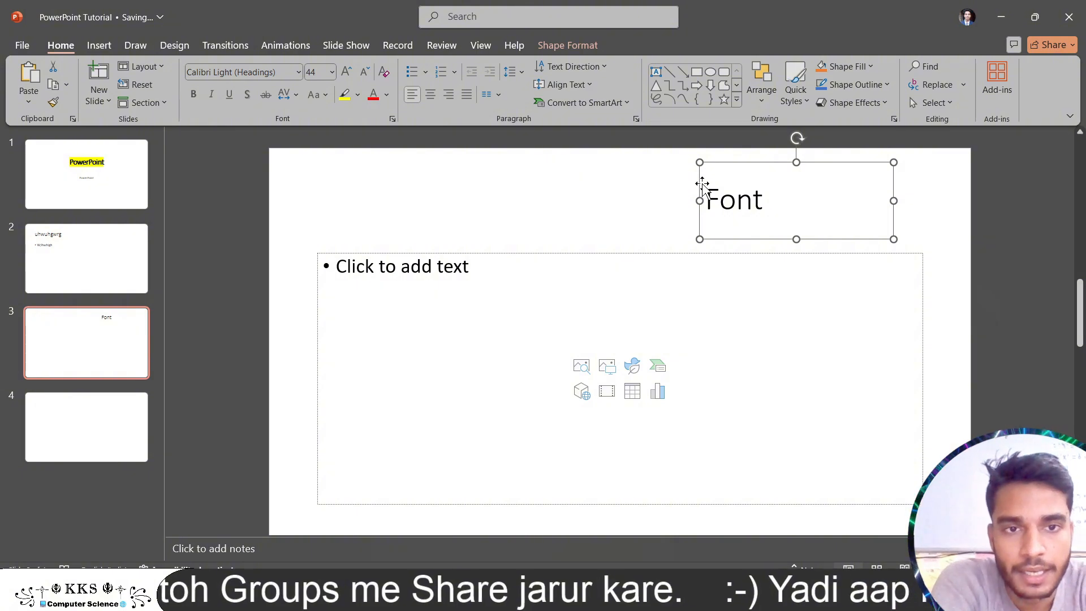
Browse the available fonts and set slide 3's title to Algerian.
left_click(297, 72)
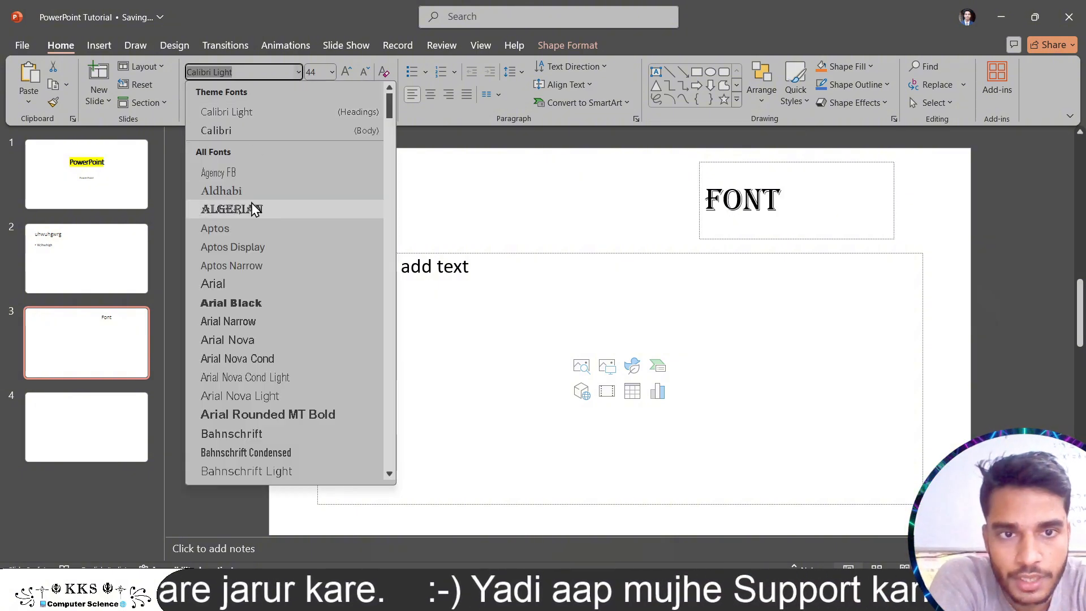
scroll(252, 279, "down", 4)
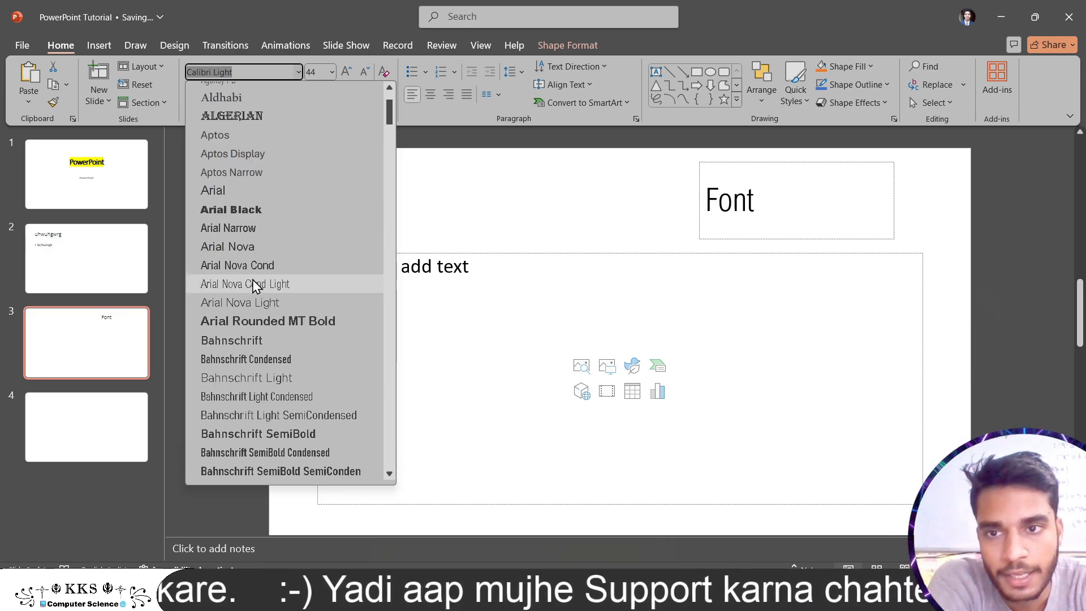
left_click_drag(392, 125, 400, 102)
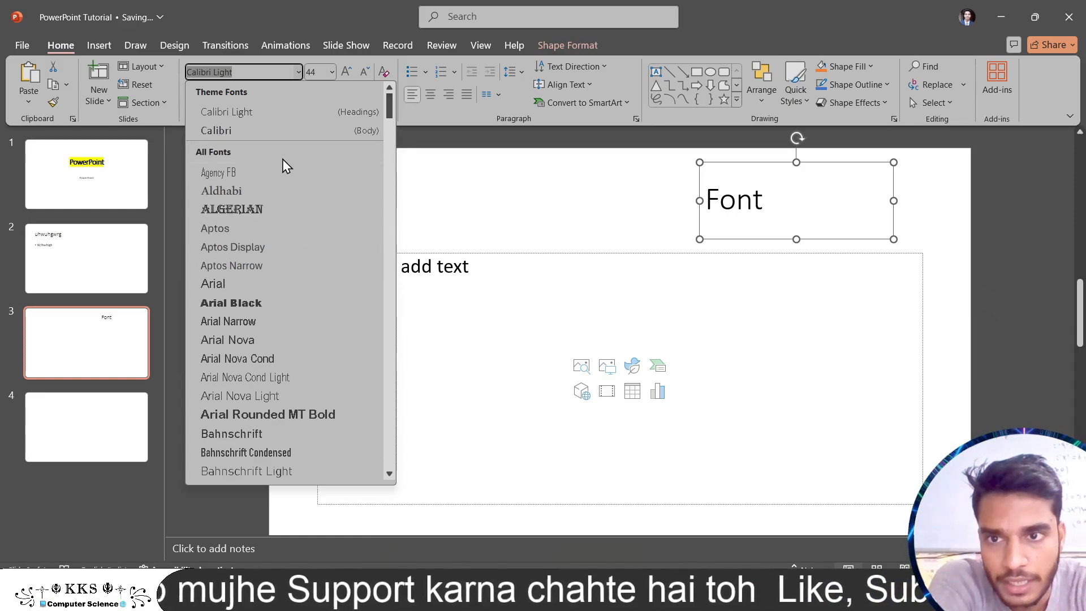
left_click(266, 216)
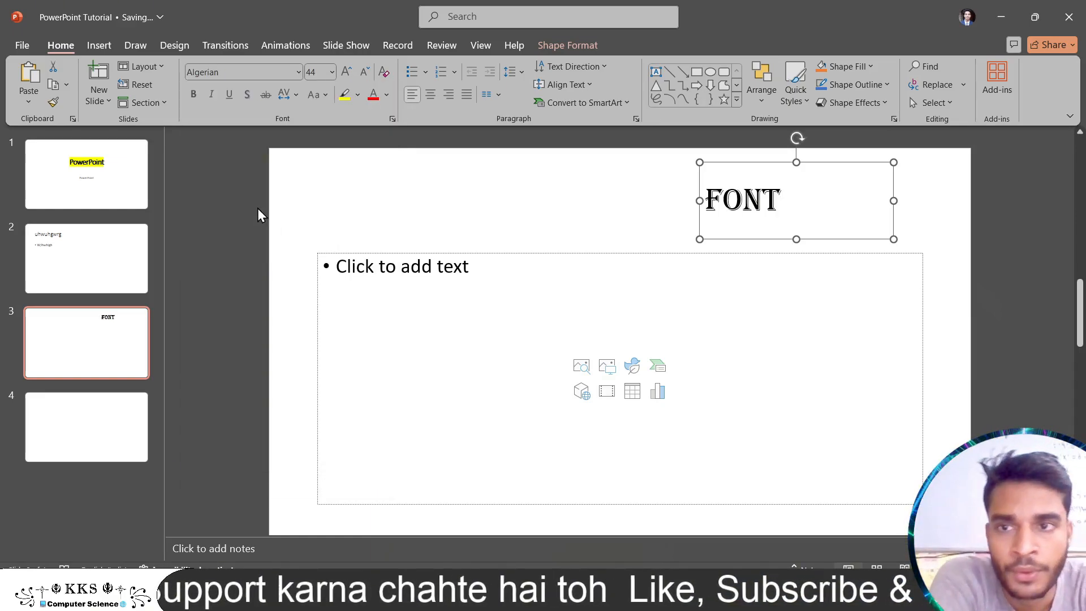
Set the title's font size to 72 from the preset sizes and enter a custom size of 80.
left_click(332, 72)
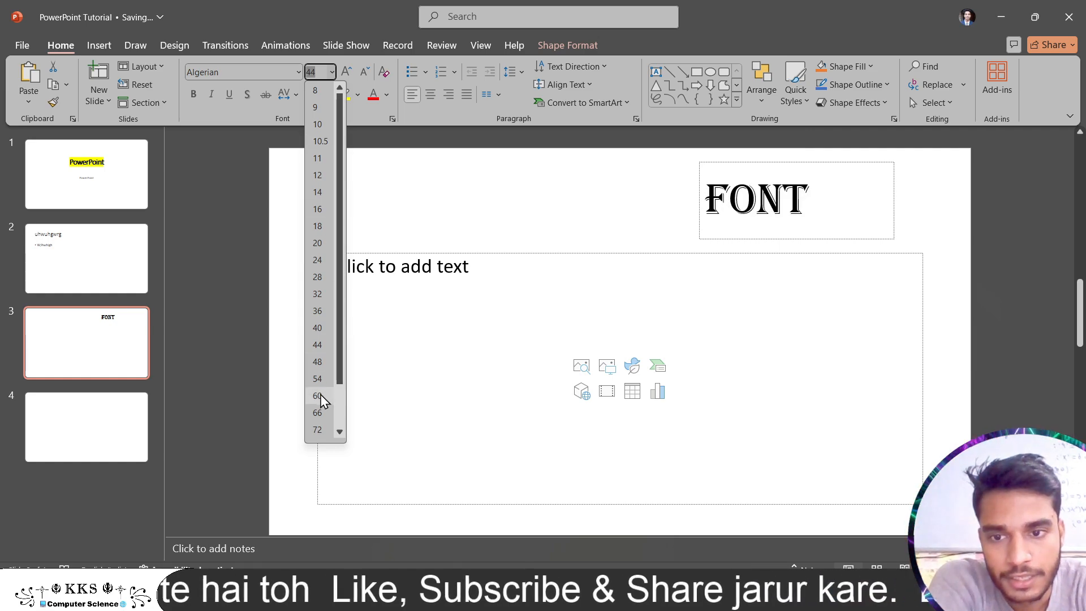
left_click(317, 430)
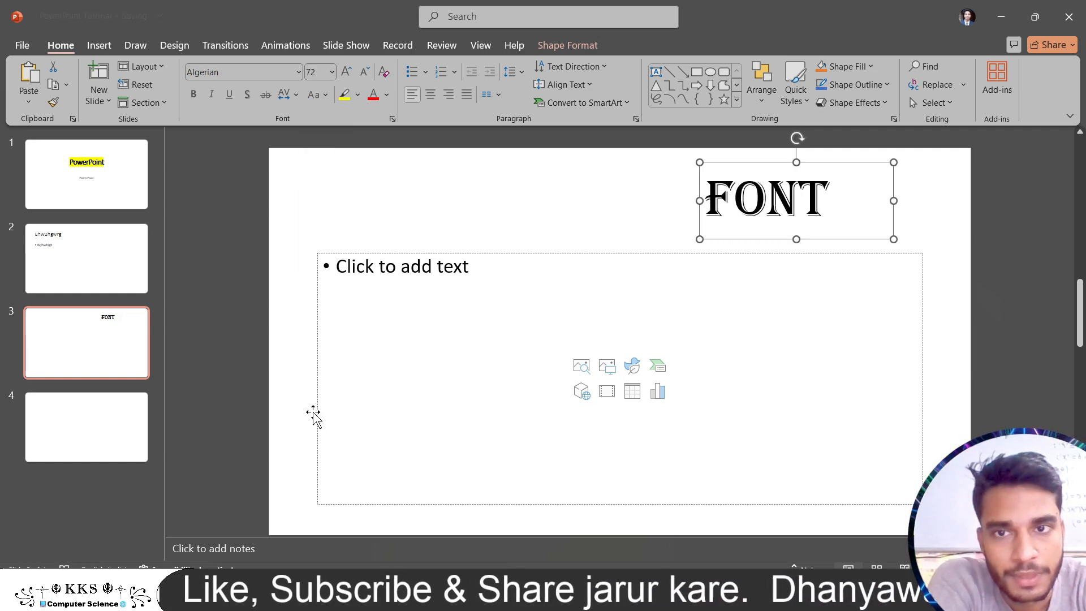
left_click(325, 72)
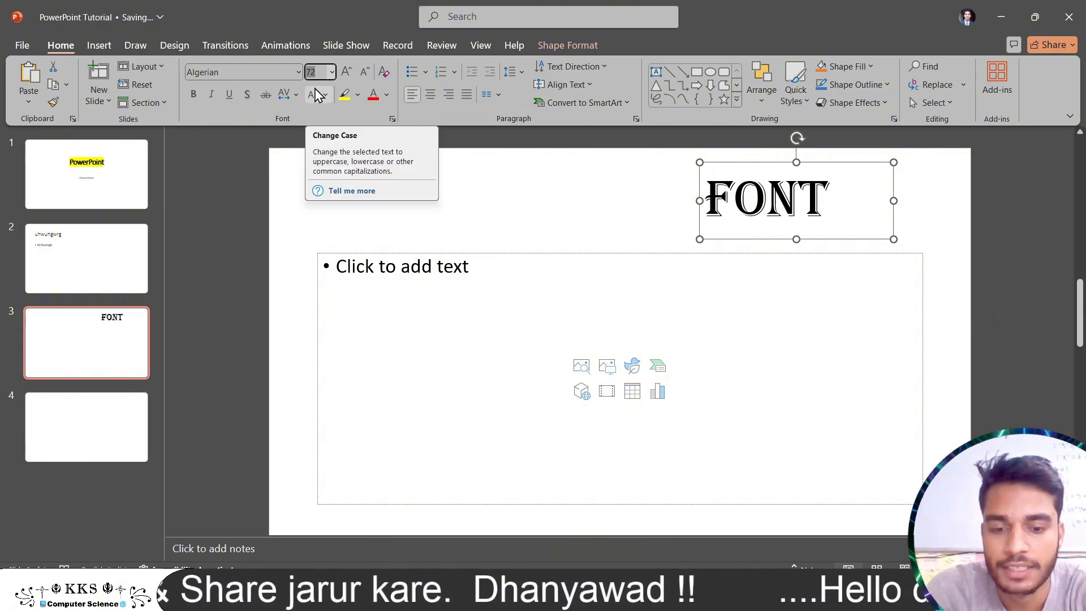
type("8")
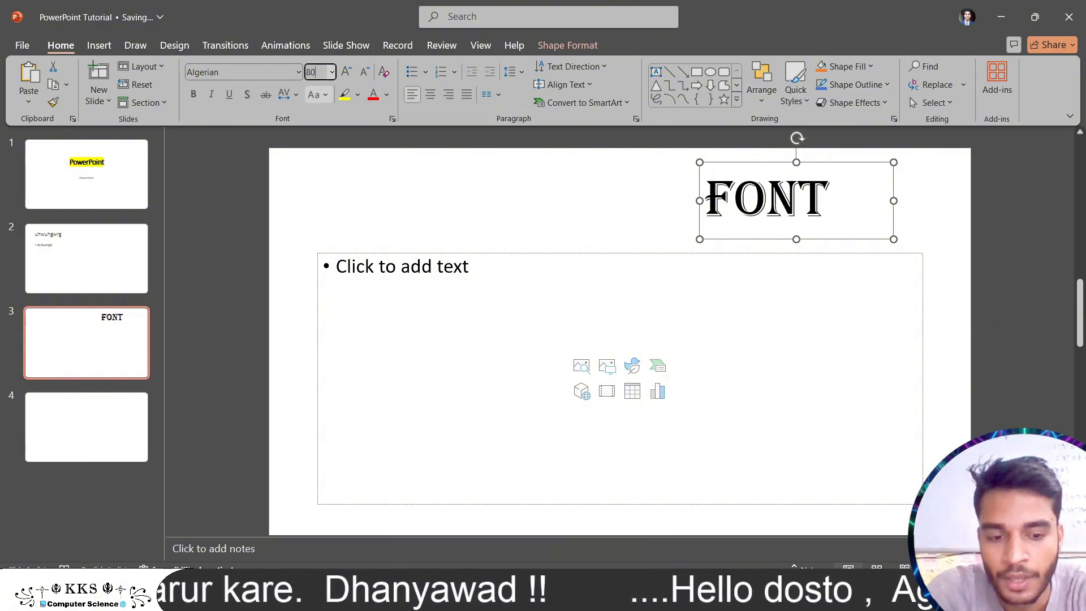
type("0")
key("Return")
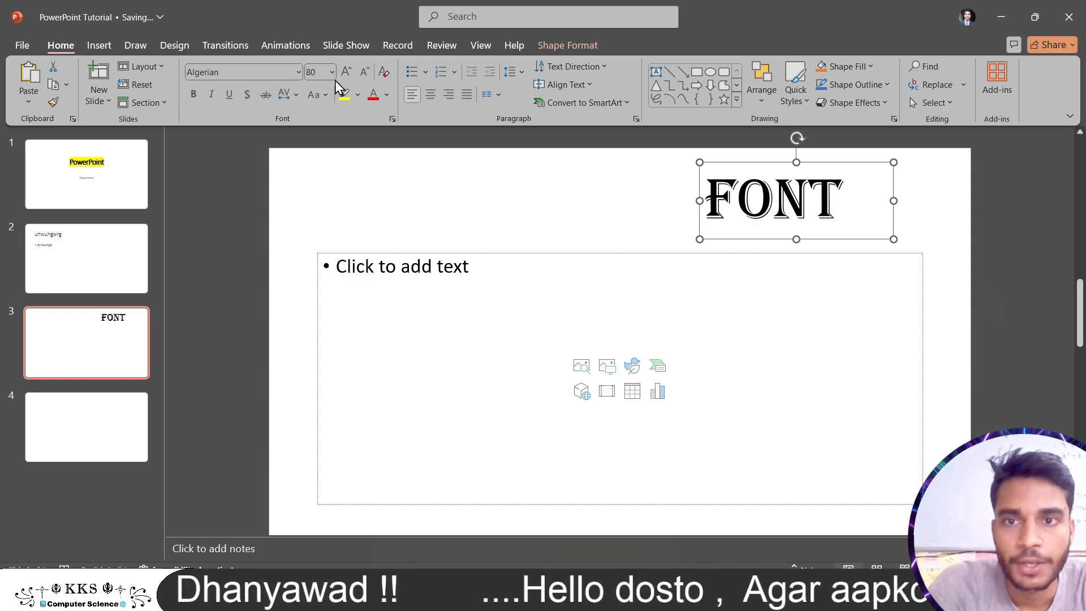
Increase and decrease the title's font size in steps between 80 and 88, ending at 80.
left_click(347, 72)
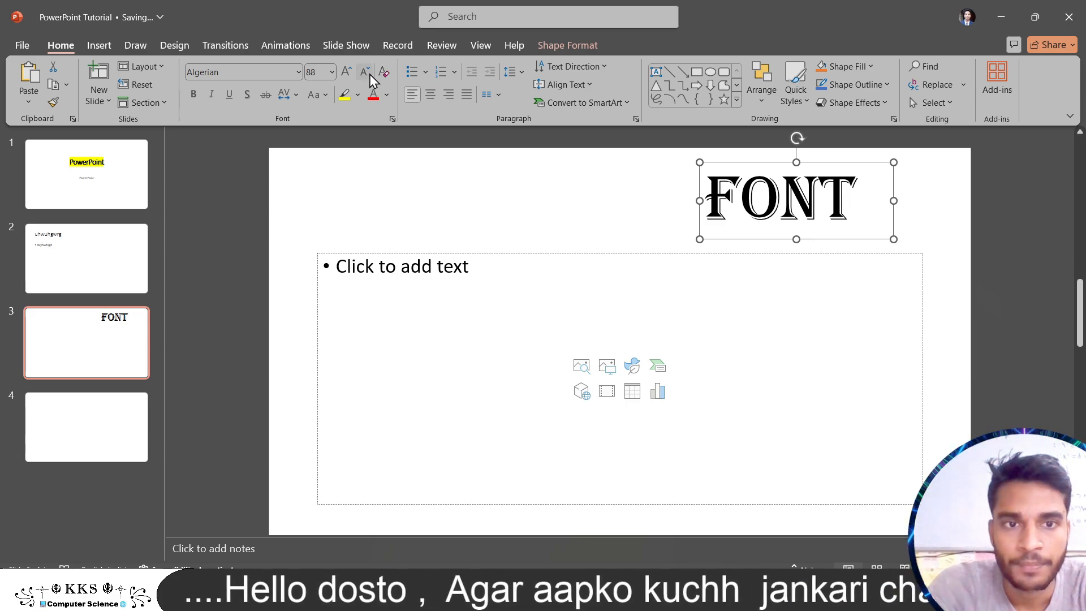
left_click(368, 72)
left_click(368, 72)
left_click(351, 75)
left_click(351, 76)
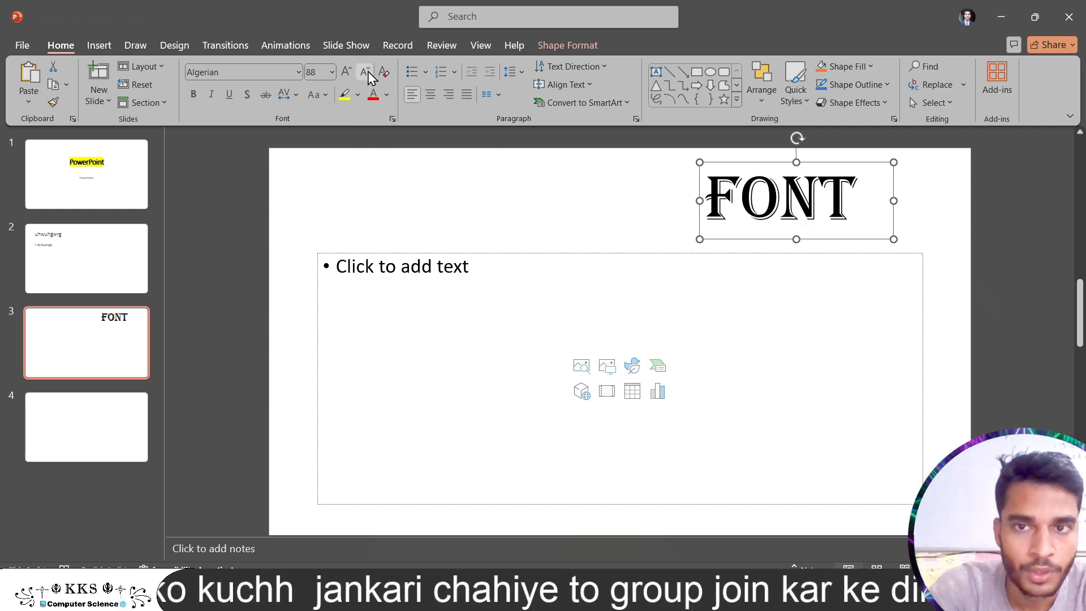
left_click(366, 72)
left_click(366, 72)
left_click(351, 76)
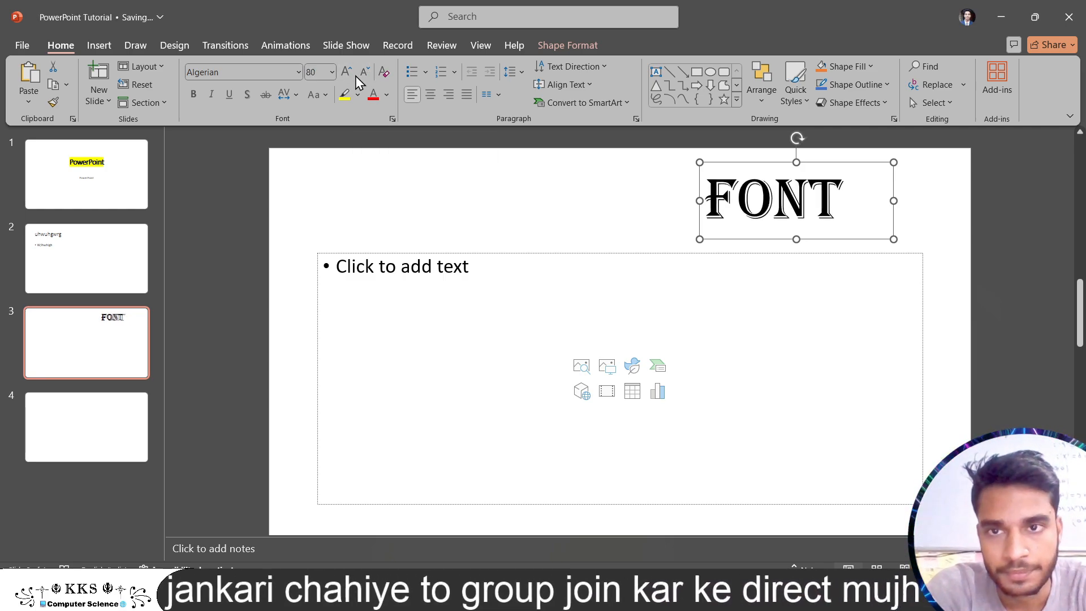
Format slide 3's title with bold, italic, underline, text shadow and strikethrough.
left_click(195, 94)
left_click(212, 96)
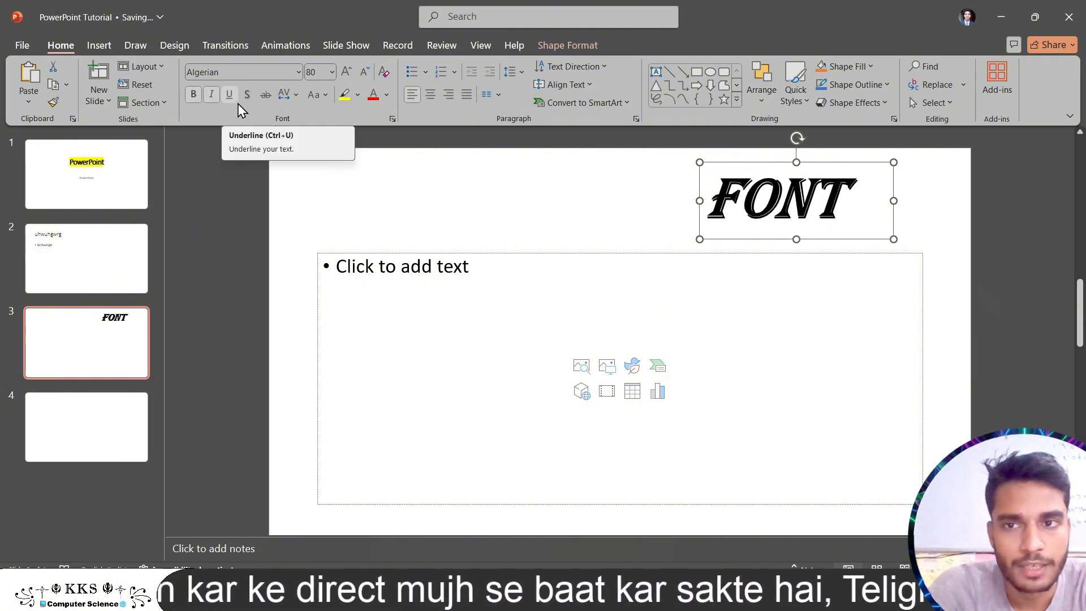
left_click(238, 103)
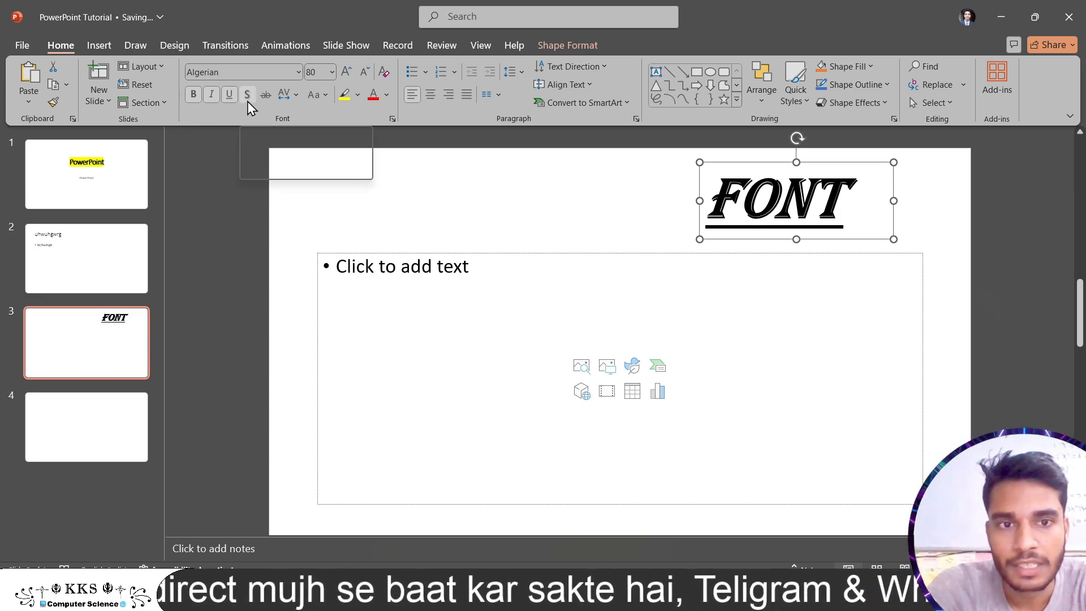
left_click(246, 96)
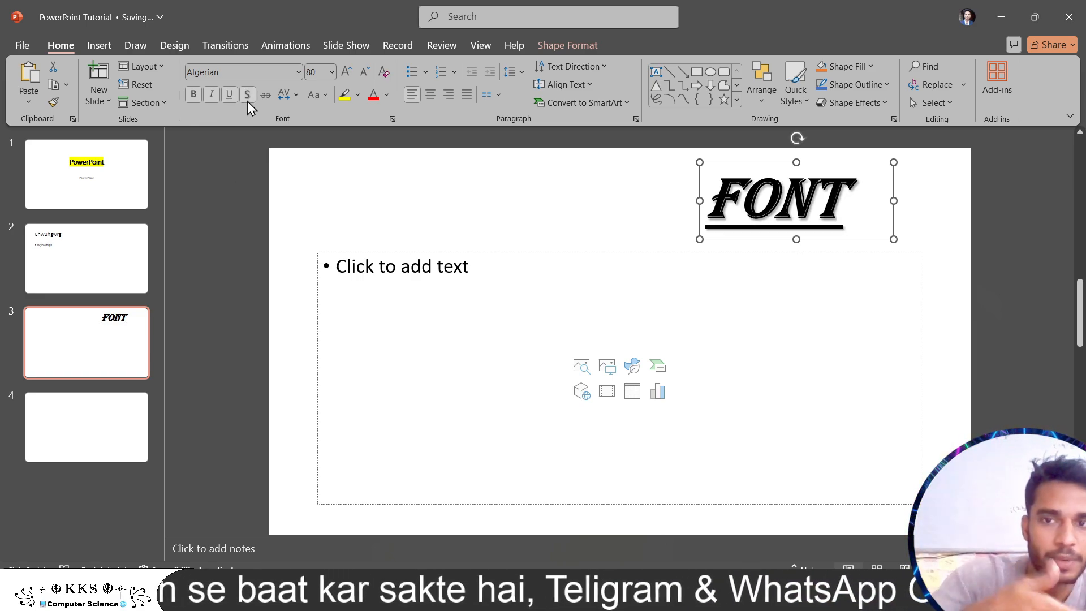
left_click(266, 94)
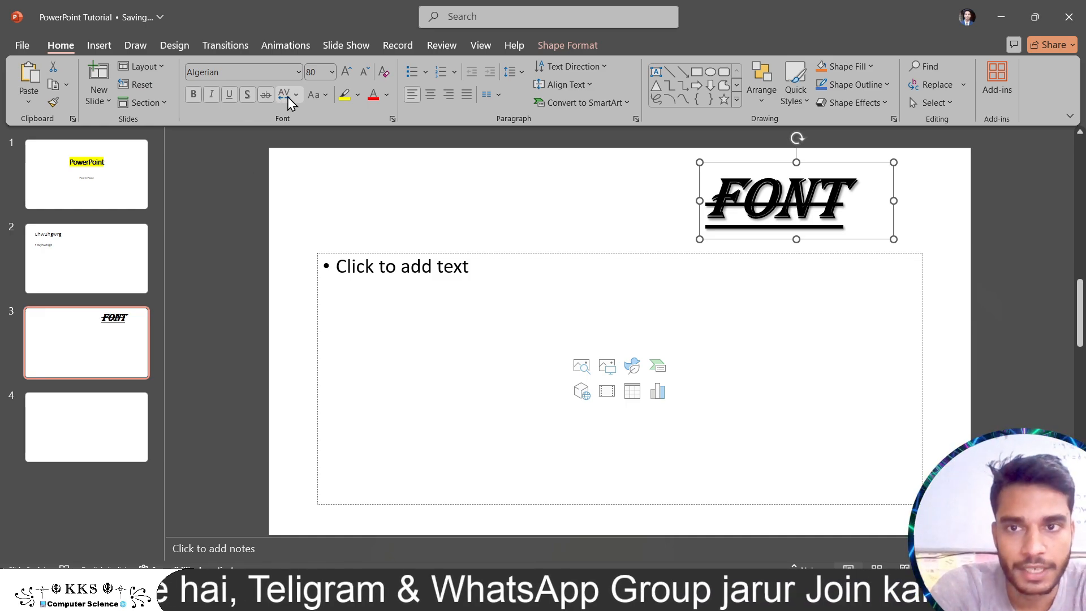
Examine the title's character spacing presets and the detailed spacing and kerning settings, without applying any change.
left_click(288, 96)
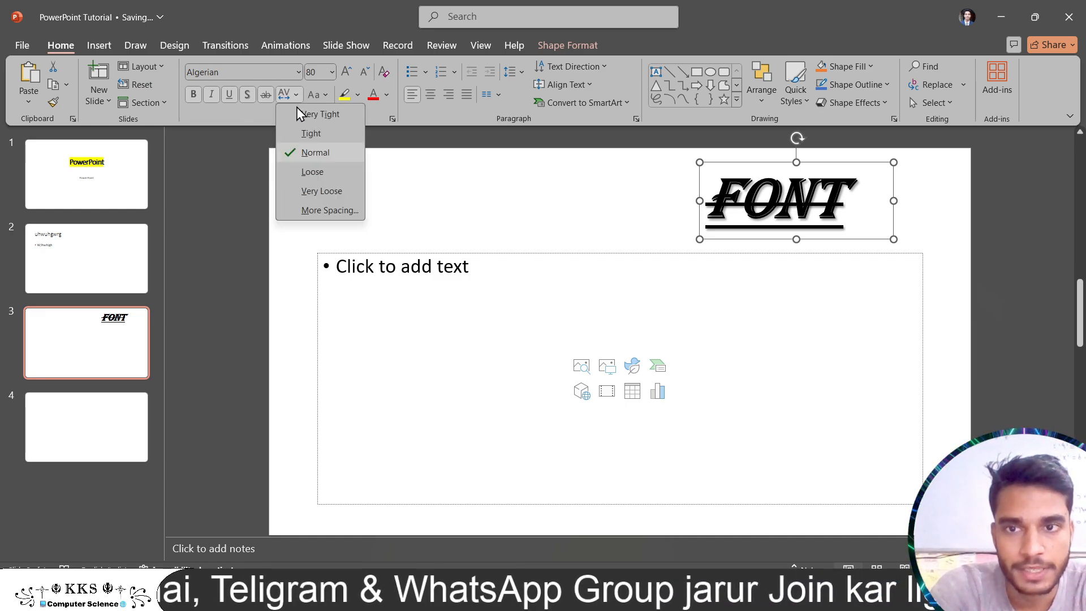
left_click(330, 211)
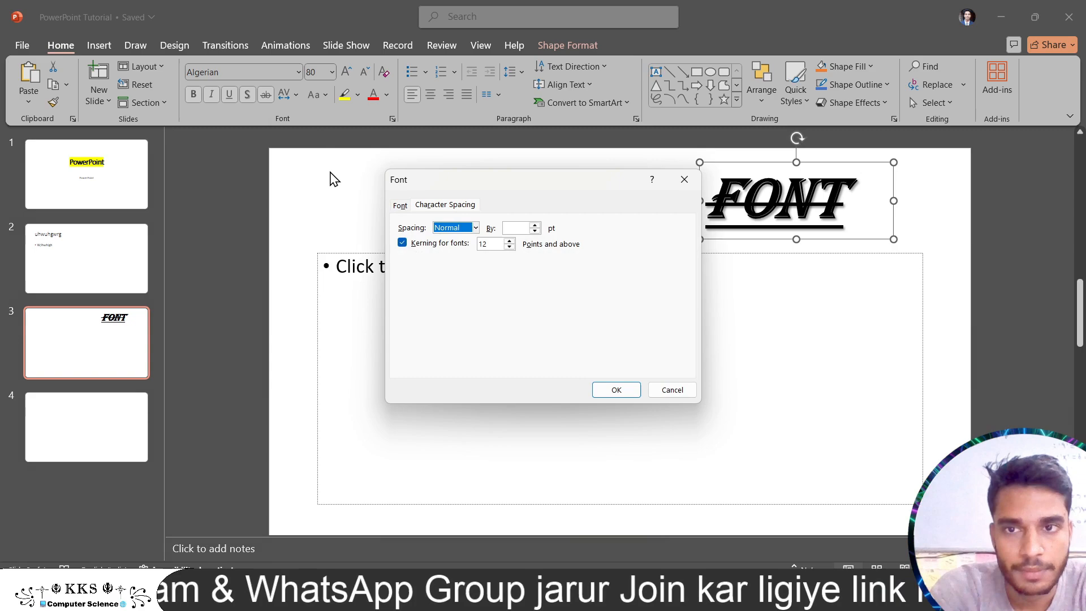
left_click(685, 180)
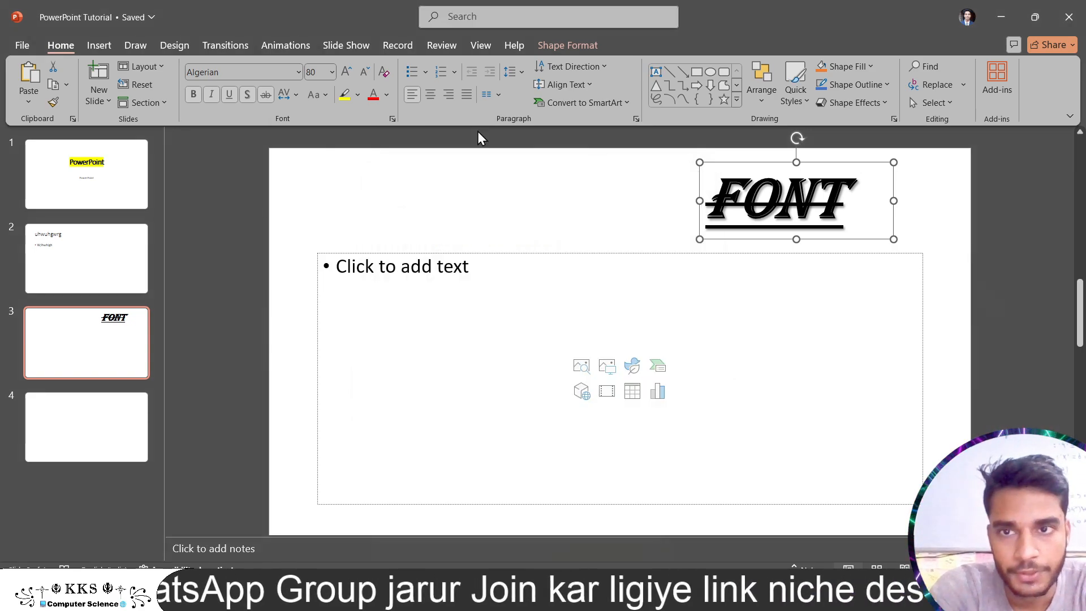
left_click(298, 98)
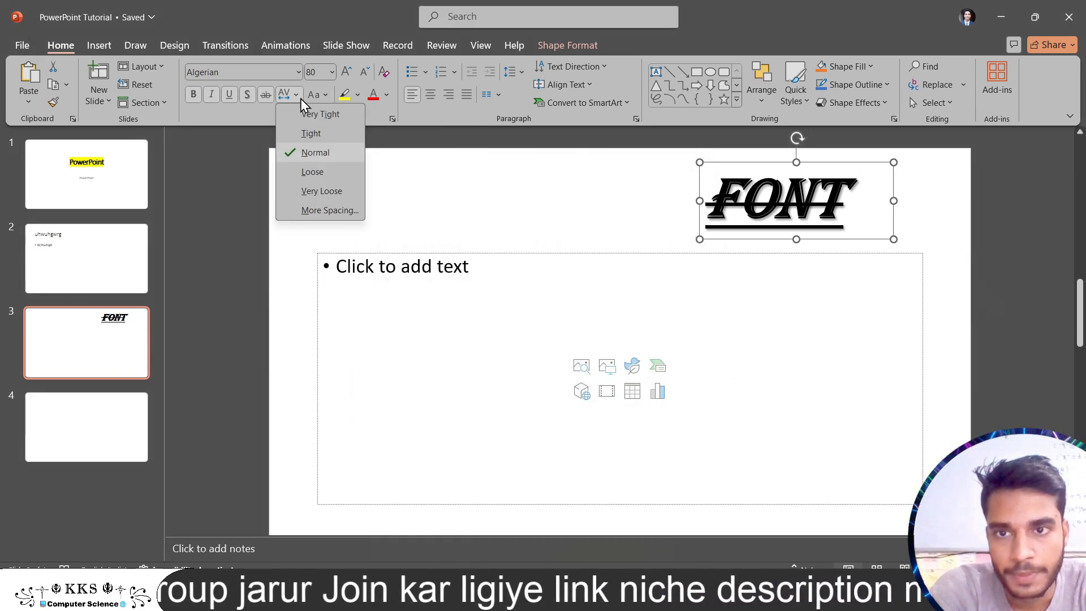
left_click(331, 211)
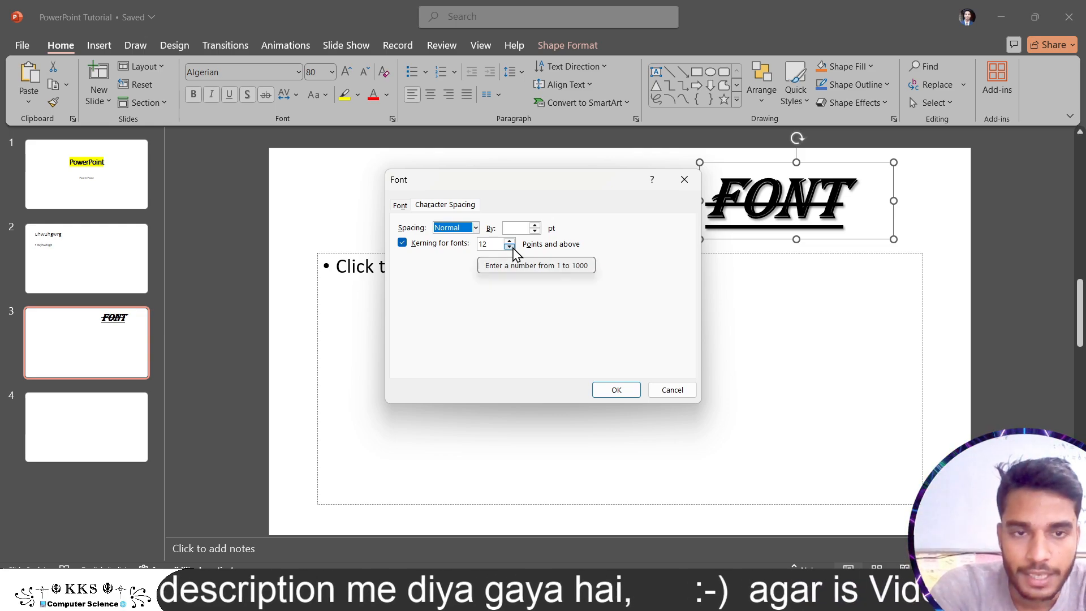
left_click(678, 395)
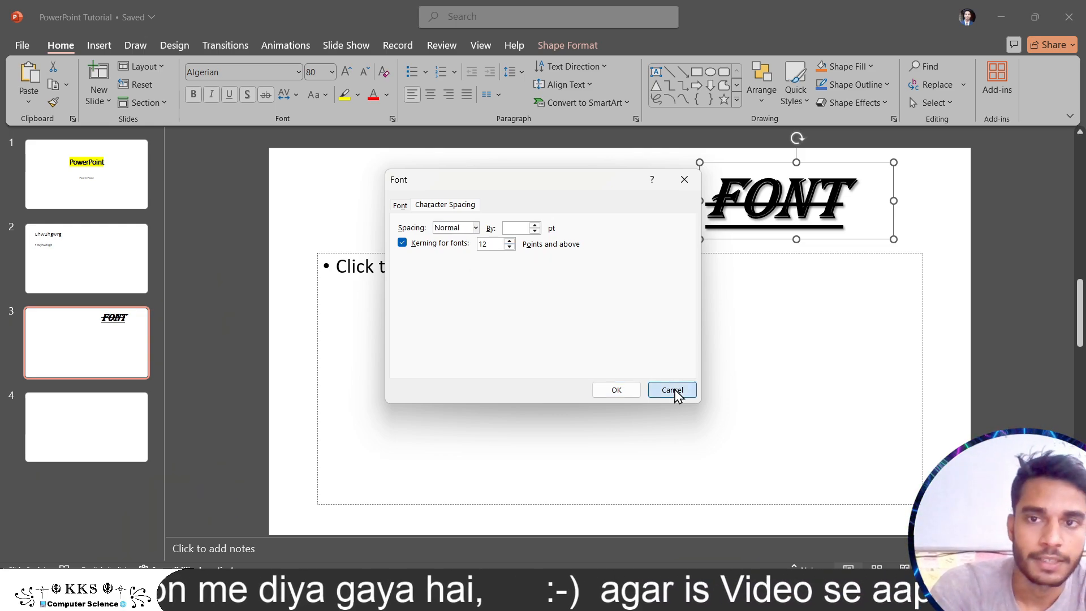
View the letter-case options for the title and place the cursor in slide 3's body placeholder.
left_click(322, 97)
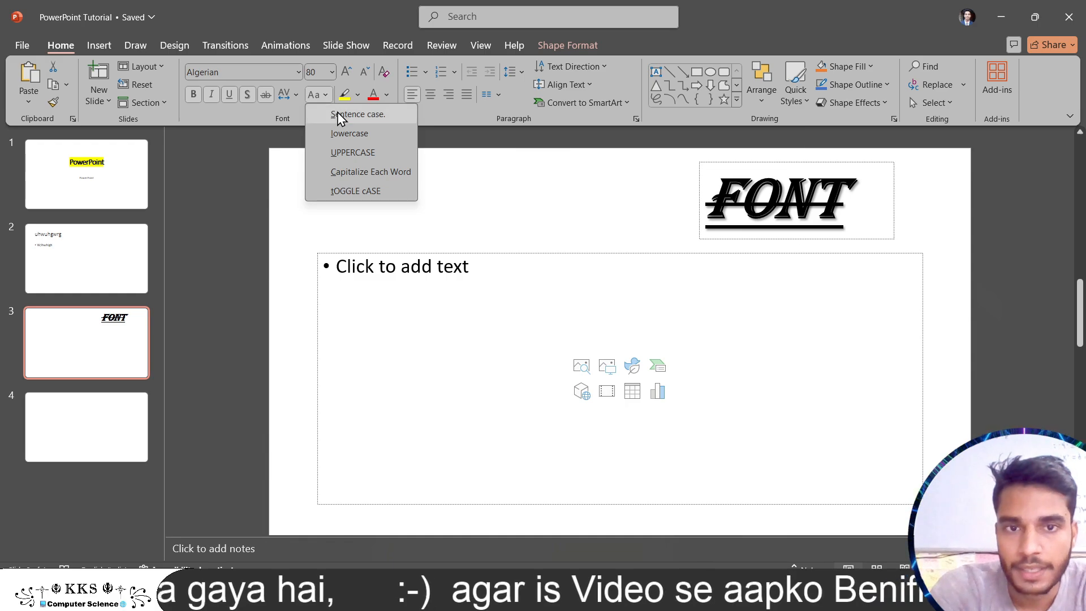
left_click(384, 279)
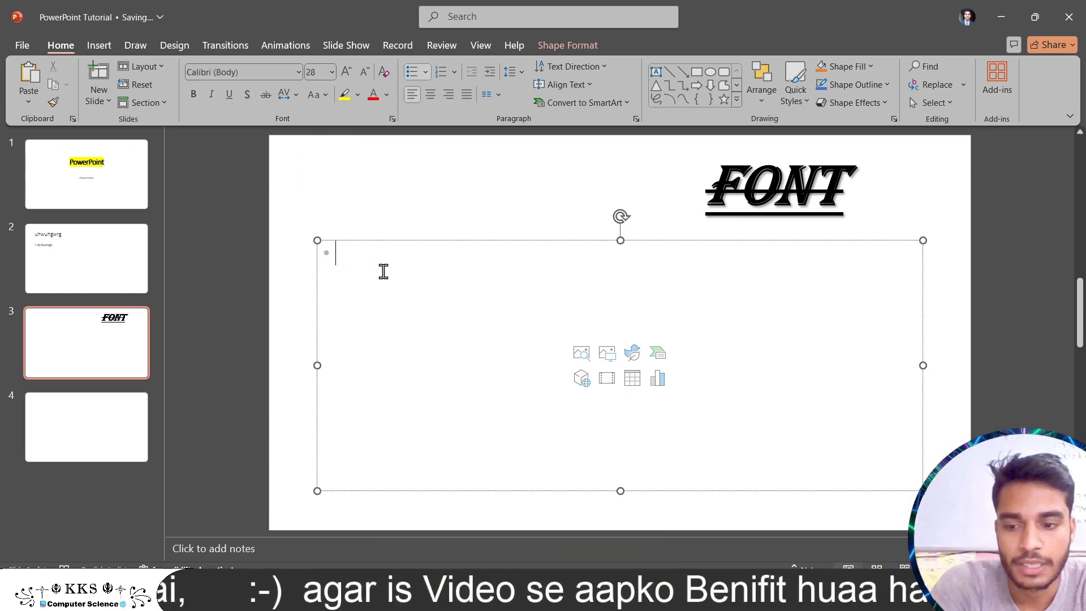